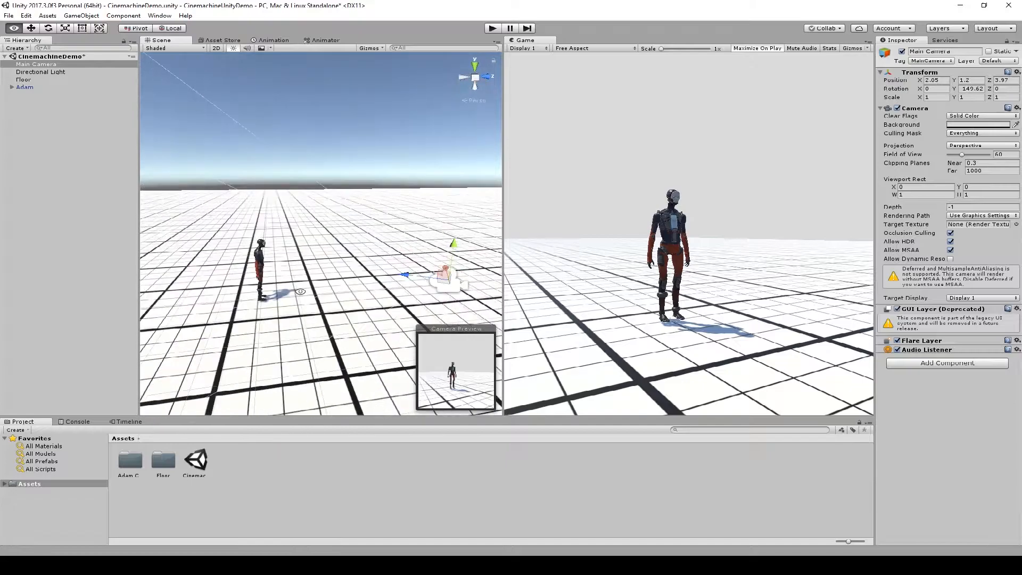
Inspect the Adam_Walk state in the Adam character's Animator controller
{"action": "left_click", "coordinate": [261, 255]}
{"action": "left_click_drag", "start_coordinate": [261, 255], "coordinate": [296, 269], "text": "alt"}
{"action": "middle_click_drag", "start_coordinate": [297, 269], "coordinate": [342, 280]}
{"action": "left_click_drag", "start_coordinate": [342, 280], "coordinate": [340, 292], "text": "alt"}
{"action": "left_click", "coordinate": [318, 41]}
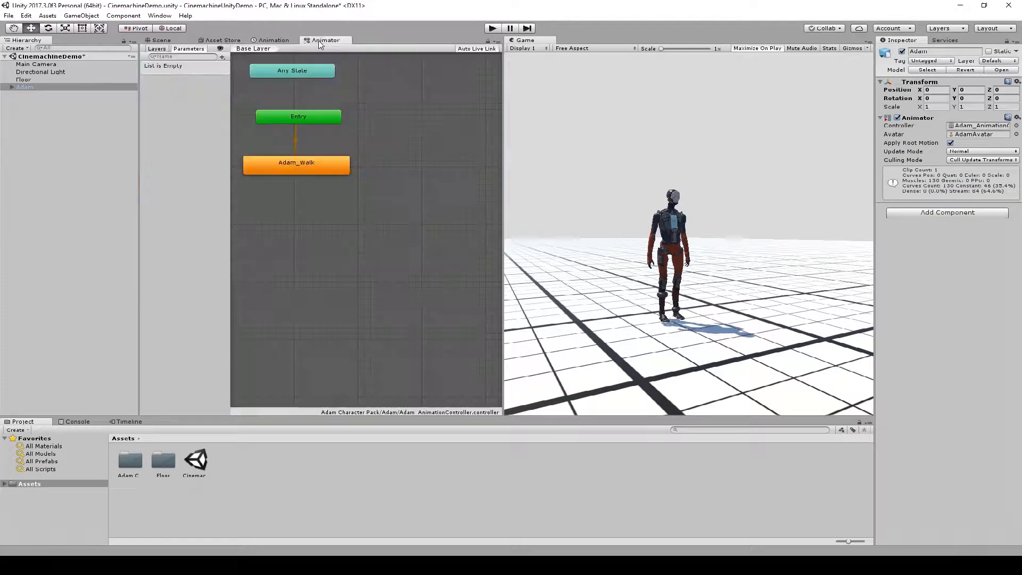
{"action": "left_click", "coordinate": [296, 166]}
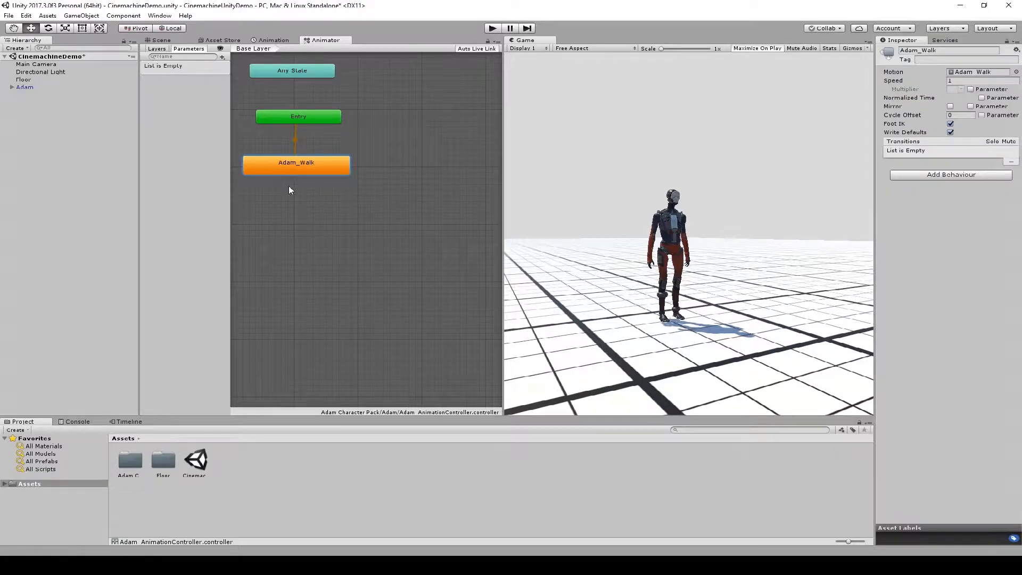
Return to the Scene view, play the scene to preview the character's walk, and stop playback
{"action": "left_click", "coordinate": [169, 41]}
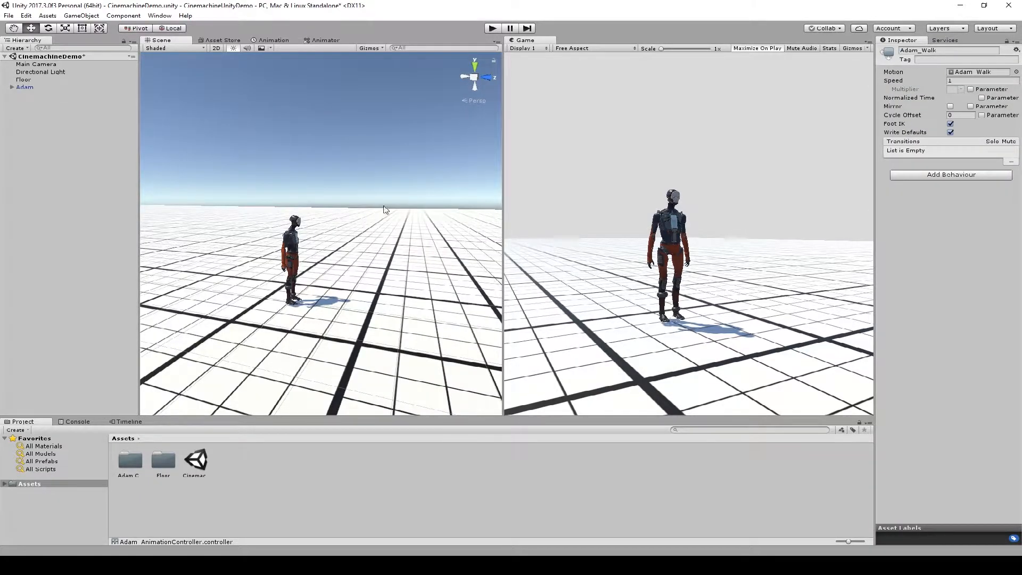
{"action": "left_click", "coordinate": [491, 29]}
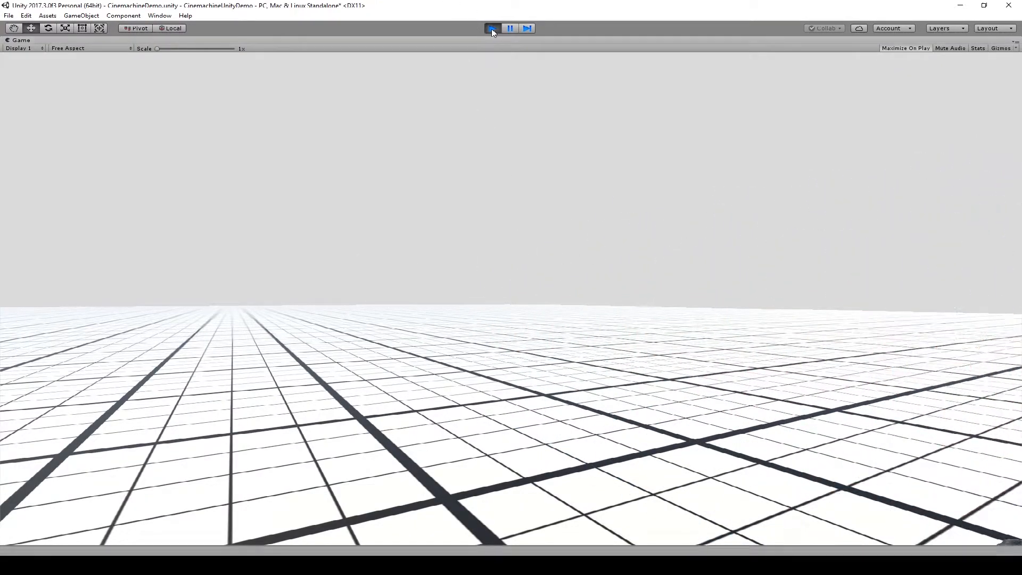
{"action": "left_click", "coordinate": [492, 29]}
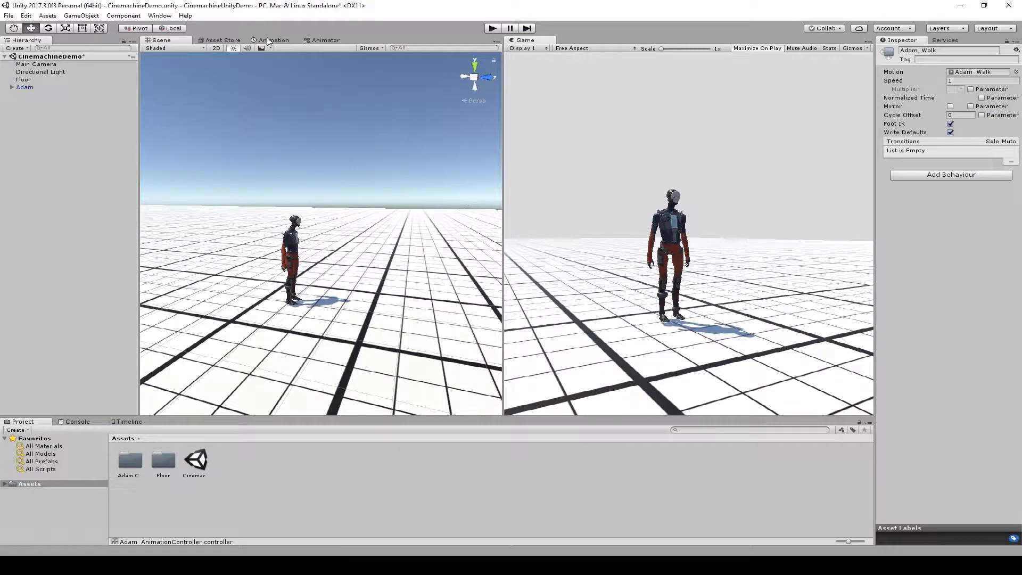
Search the Asset Store for cinemachine and import the free Cinemachine package by Unity Technologies into the project
{"action": "left_click", "coordinate": [216, 43]}
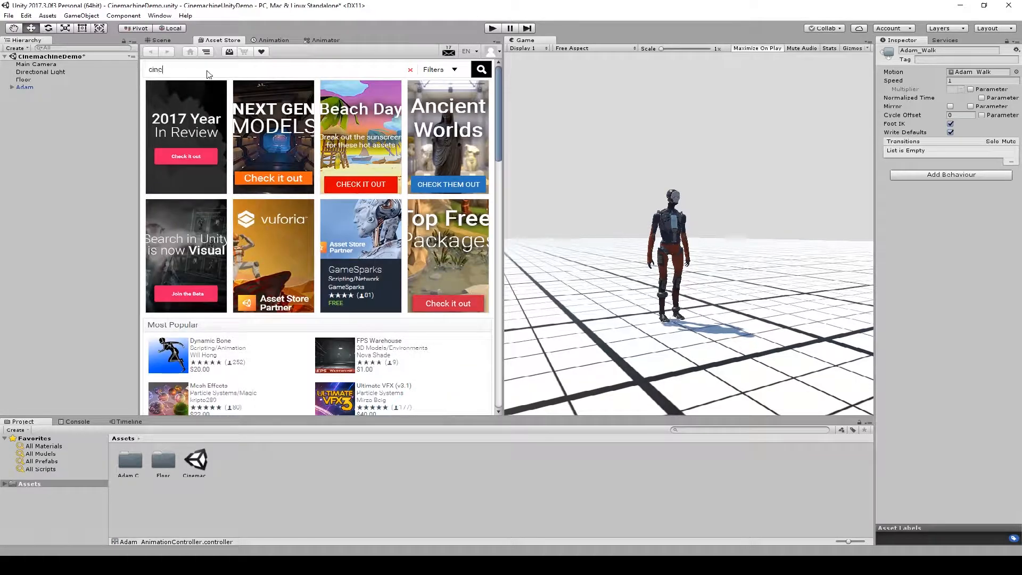
{"action": "key", "text": "Return"}
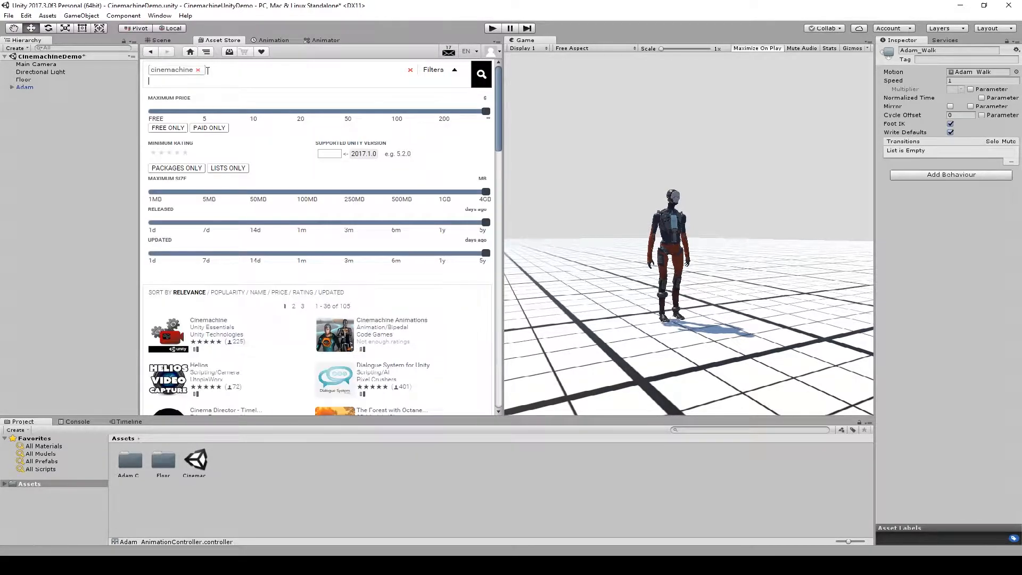
{"action": "left_click", "coordinate": [207, 322]}
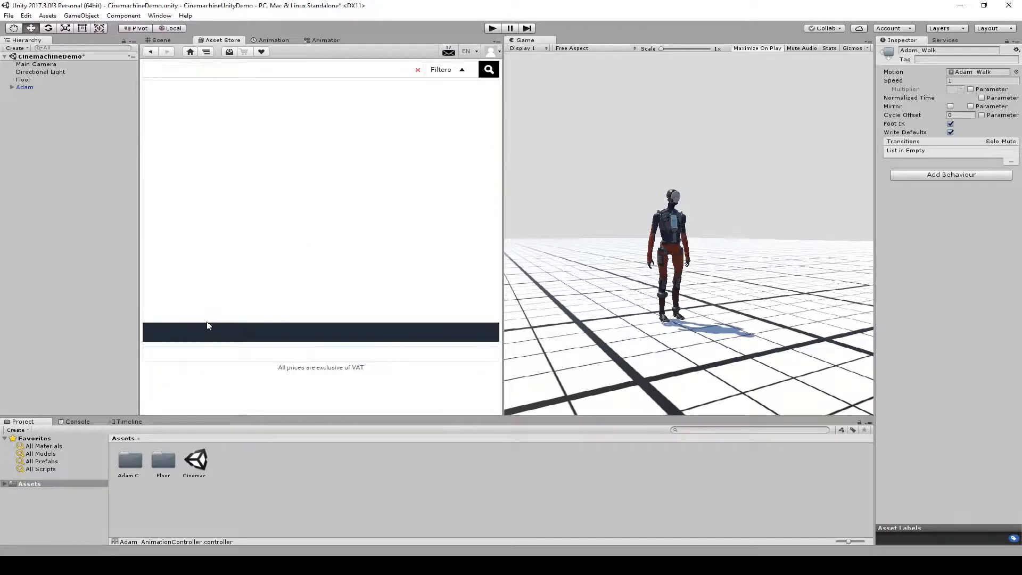
{"action": "scroll", "coordinate": [368, 228], "scroll_direction": "down", "scroll_amount": 8}
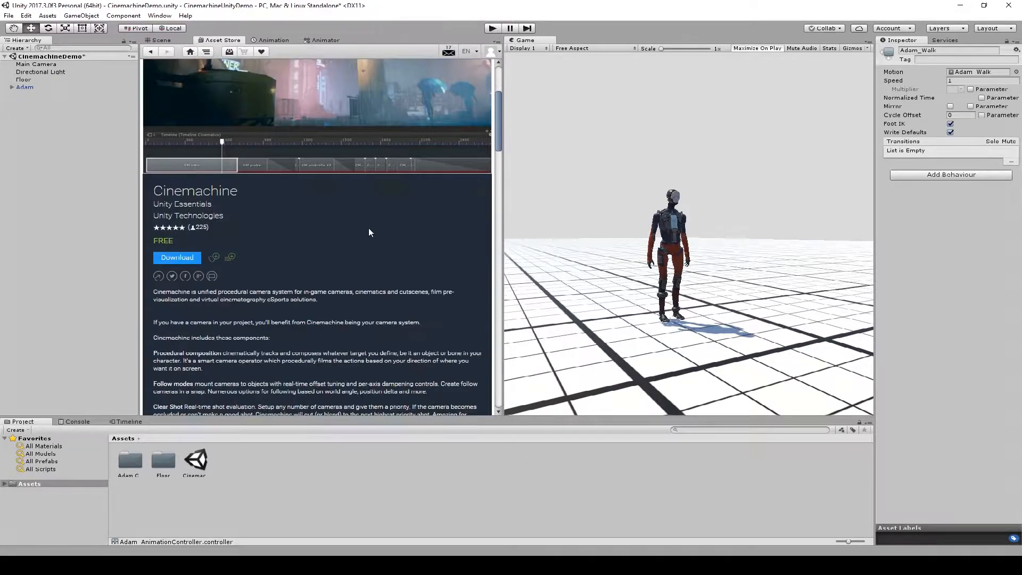
{"action": "scroll", "coordinate": [223, 260], "scroll_direction": "up", "scroll_amount": 10}
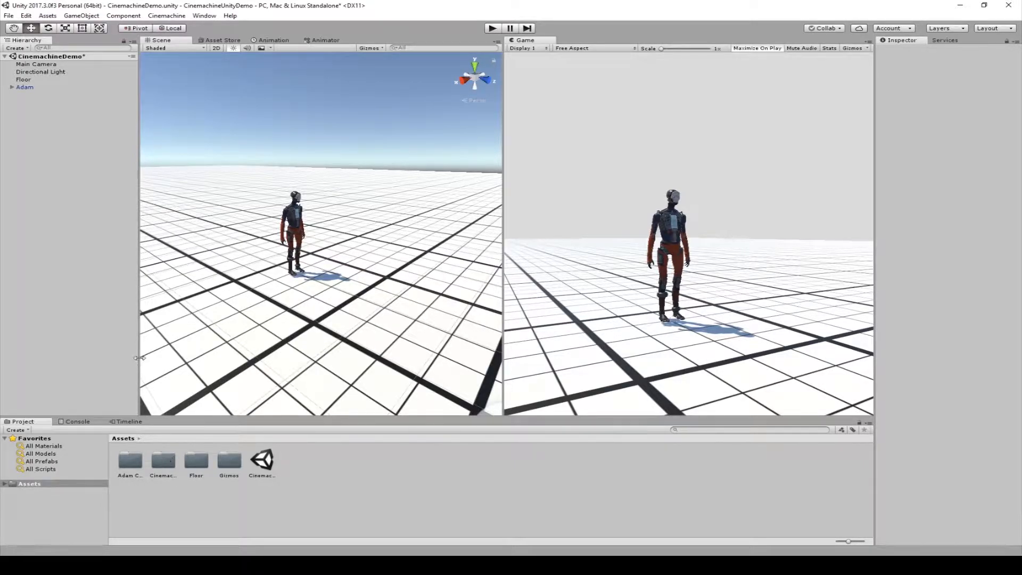
Show the Timeline editor and check where it is listed among the available editor windows
{"action": "mouse_move", "coordinate": [275, 203]}
{"action": "left_mouse_down", "text": "alt"}
{"action": "mouse_move", "coordinate": [399, 188]}
{"action": "mouse_move", "coordinate": [223, 200]}
{"action": "mouse_move", "coordinate": [274, 198]}
{"action": "left_mouse_up", "text": "alt"}
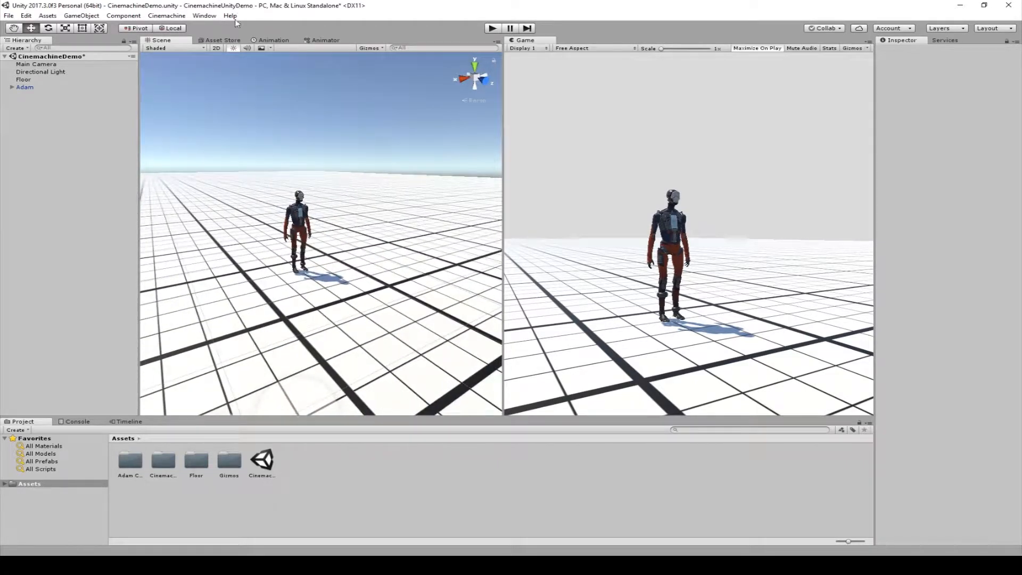
{"action": "left_click", "coordinate": [128, 421]}
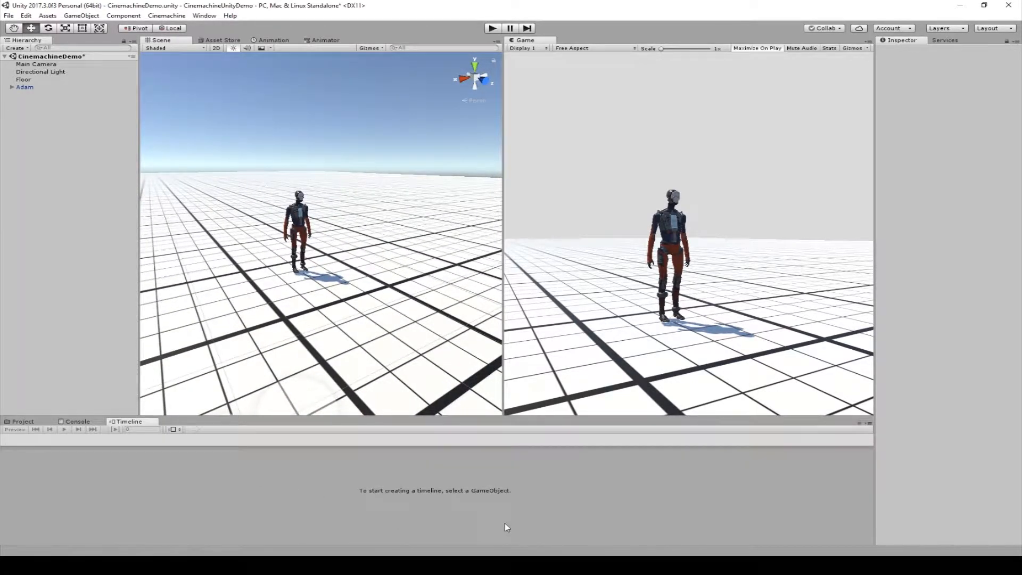
{"action": "left_click", "coordinate": [204, 15]}
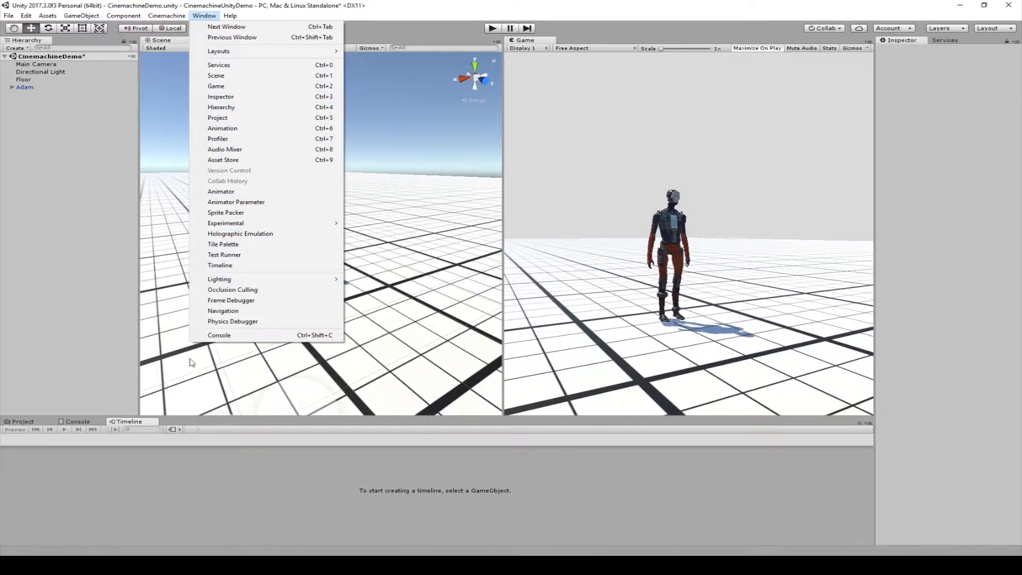
{"action": "left_click", "coordinate": [94, 270]}
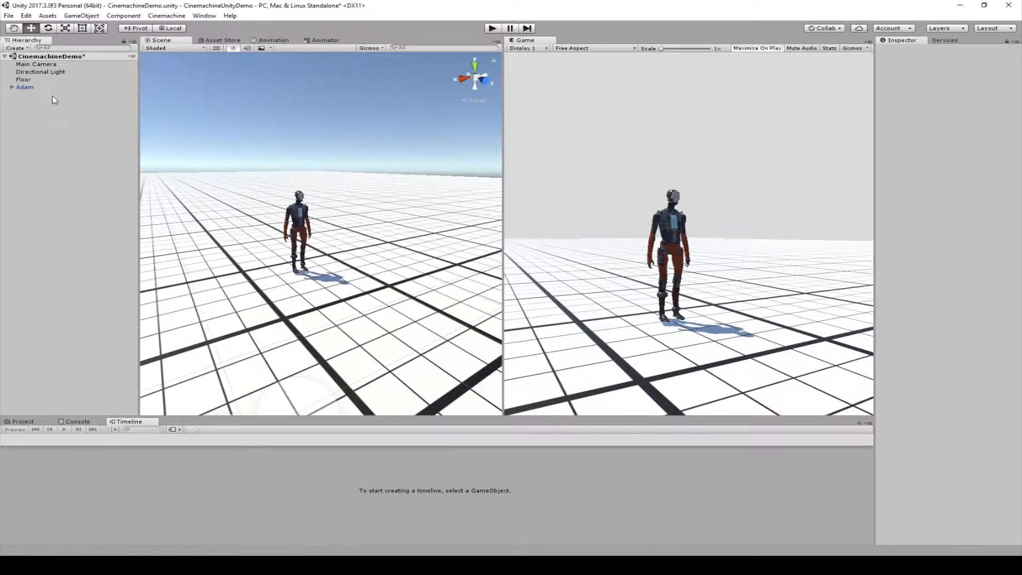
Create an empty game object at the scene's root and reset its Transform
{"action": "right_click", "coordinate": [47, 97]}
{"action": "left_click", "coordinate": [84, 178]}
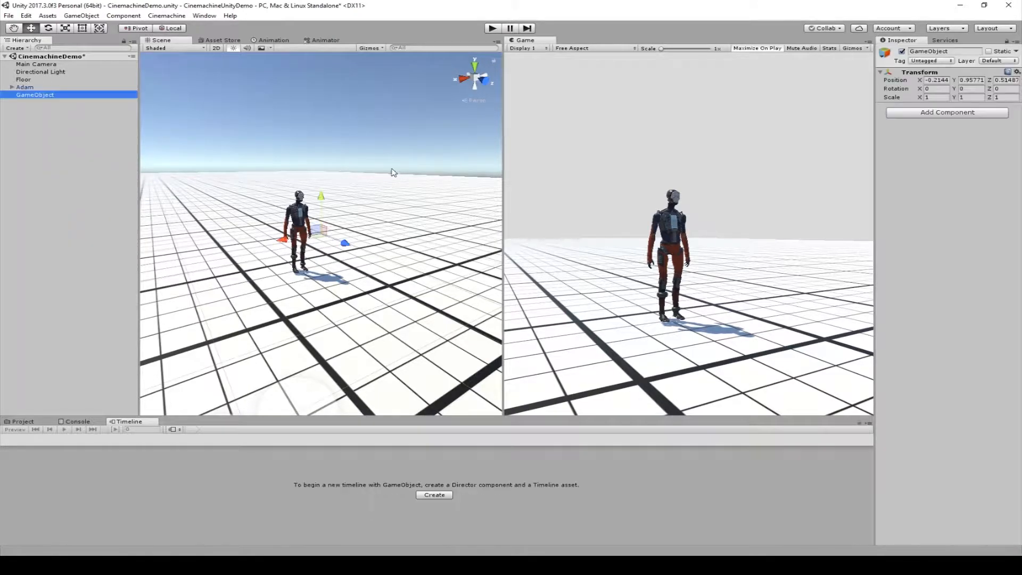
{"action": "right_click", "coordinate": [952, 75]}
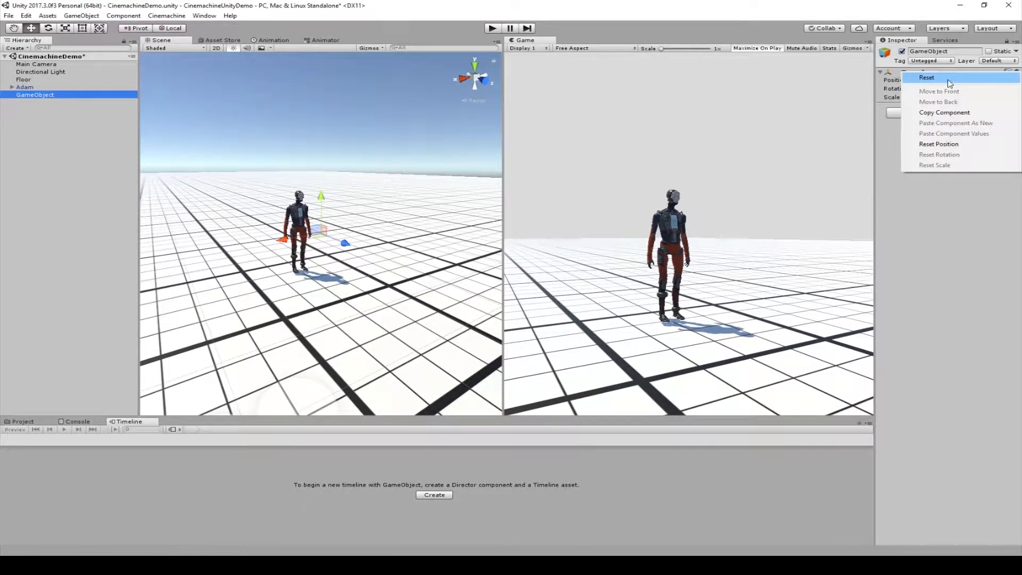
{"action": "left_click", "coordinate": [949, 81]}
{"action": "left_click_drag", "start_coordinate": [408, 258], "coordinate": [282, 256], "text": "alt"}
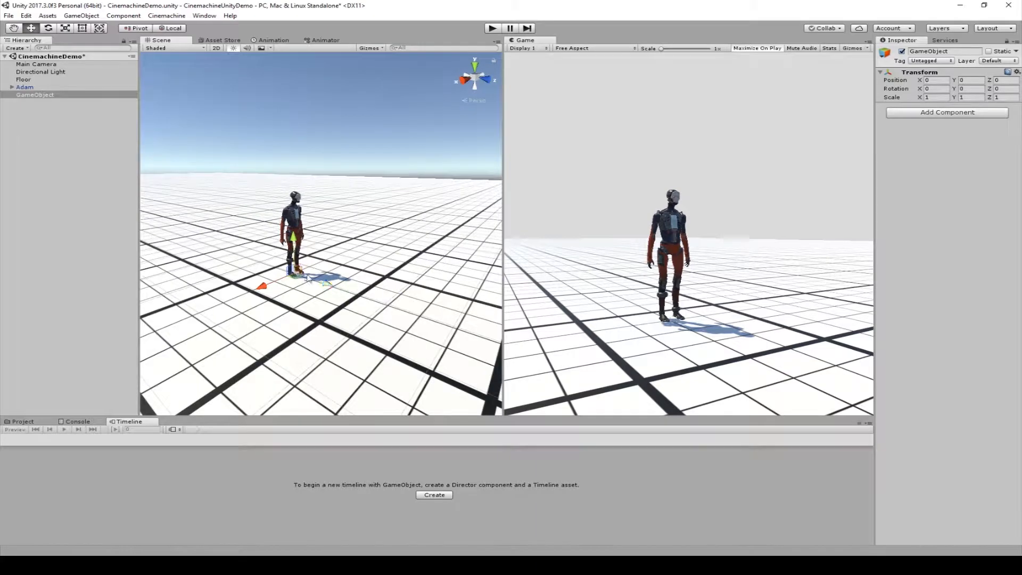
Rename the empty game object to AnimationTimeline and select it
{"action": "left_click", "coordinate": [965, 51]}
{"action": "type", "text": "AnimationTimeline"}
{"action": "key", "text": "Return"}
{"action": "left_click", "coordinate": [947, 145]}
{"action": "left_click", "coordinate": [44, 94]}
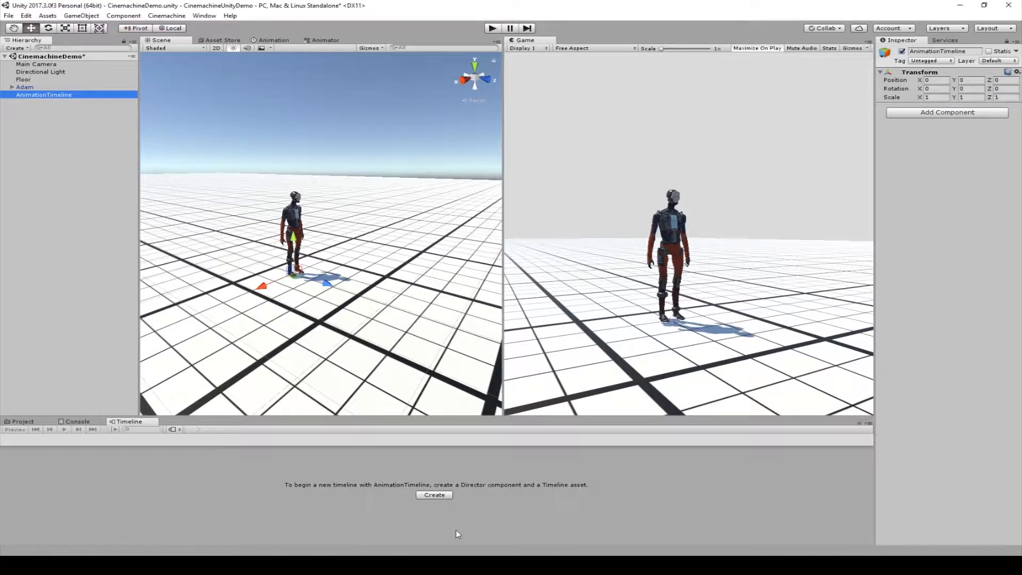
Create a Timeline asset for AnimationTimeline, saved in Assets as AnimationTimelineTimeline, and delete its default animation track
{"action": "left_click", "coordinate": [434, 495]}
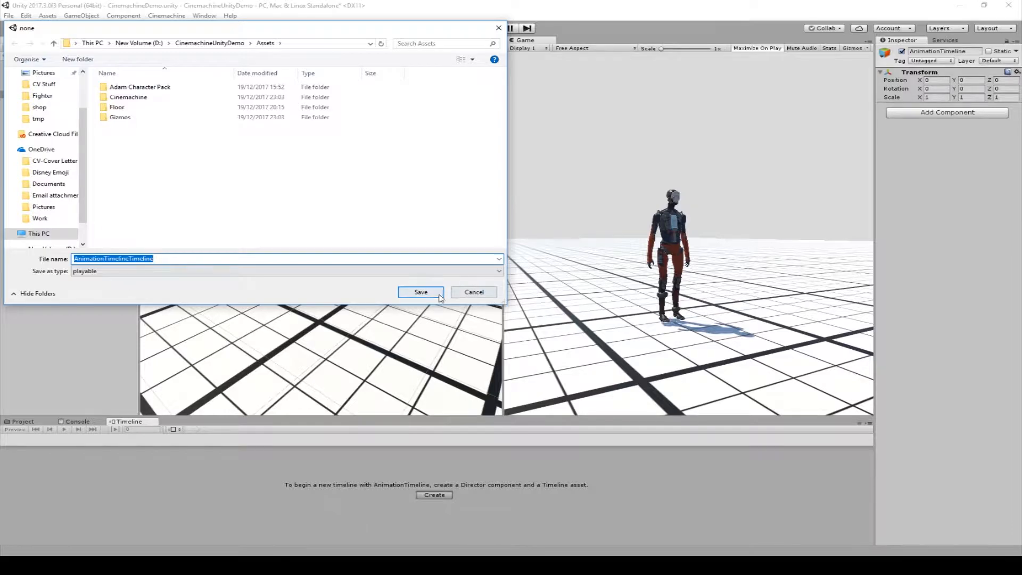
{"action": "left_click", "coordinate": [421, 292]}
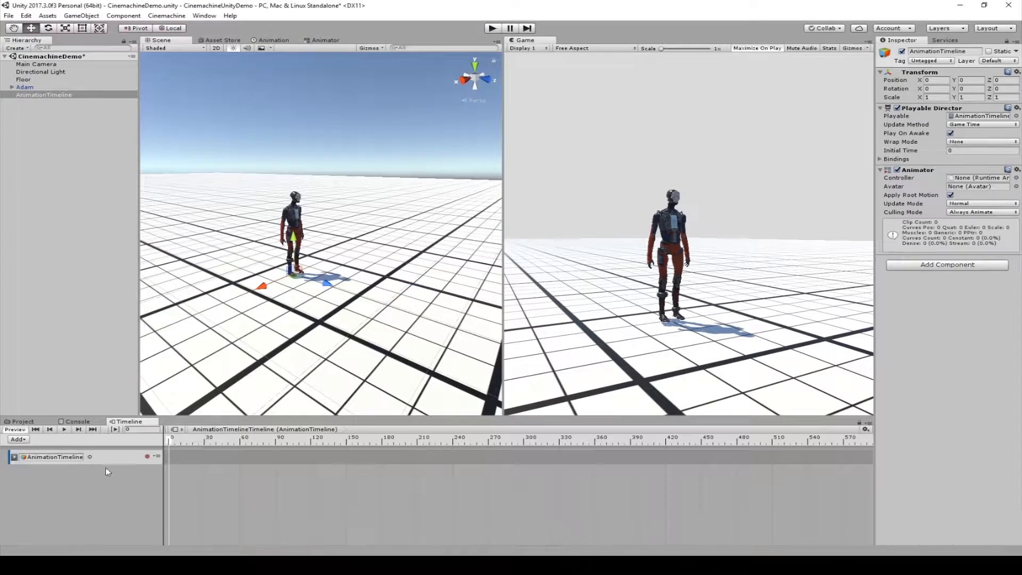
{"action": "left_click", "coordinate": [107, 457]}
{"action": "right_click", "coordinate": [106, 458]}
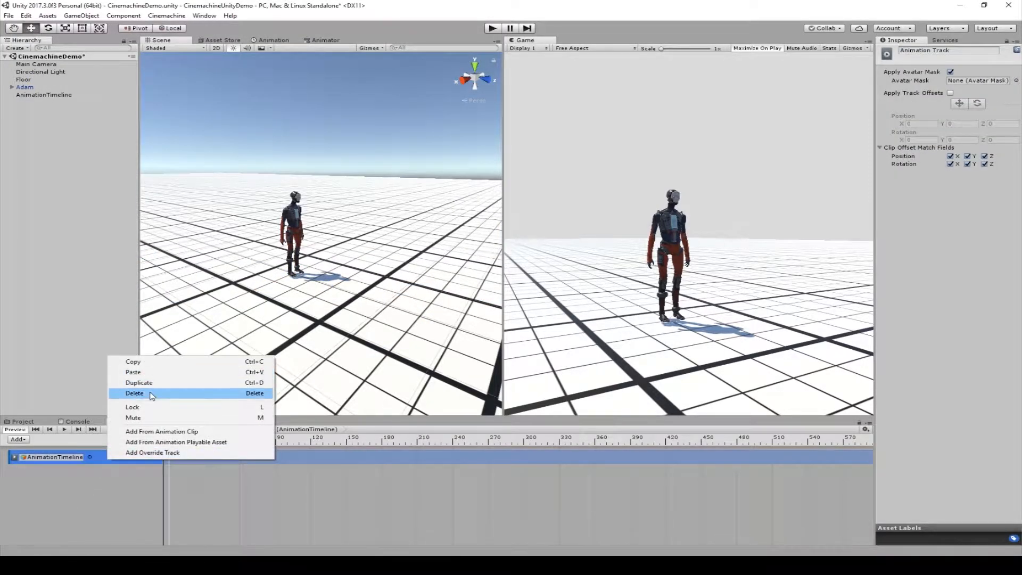
{"action": "left_click", "coordinate": [151, 394]}
Add an Animation Track to the timeline and assign the Adam character to it
{"action": "left_click", "coordinate": [17, 440]}
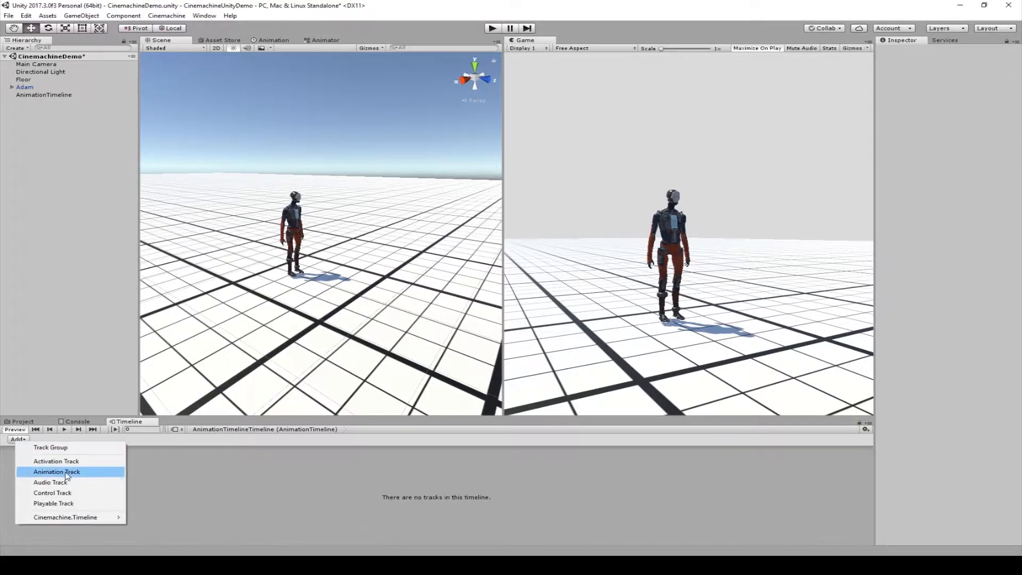
{"action": "left_click", "coordinate": [66, 475]}
{"action": "left_click", "coordinate": [88, 458]}
{"action": "left_click", "coordinate": [35, 115]}
{"action": "left_click", "coordinate": [11, 88]}
{"action": "left_click", "coordinate": [11, 88]}
{"action": "left_click_drag", "start_coordinate": [26, 89], "coordinate": [62, 455]}
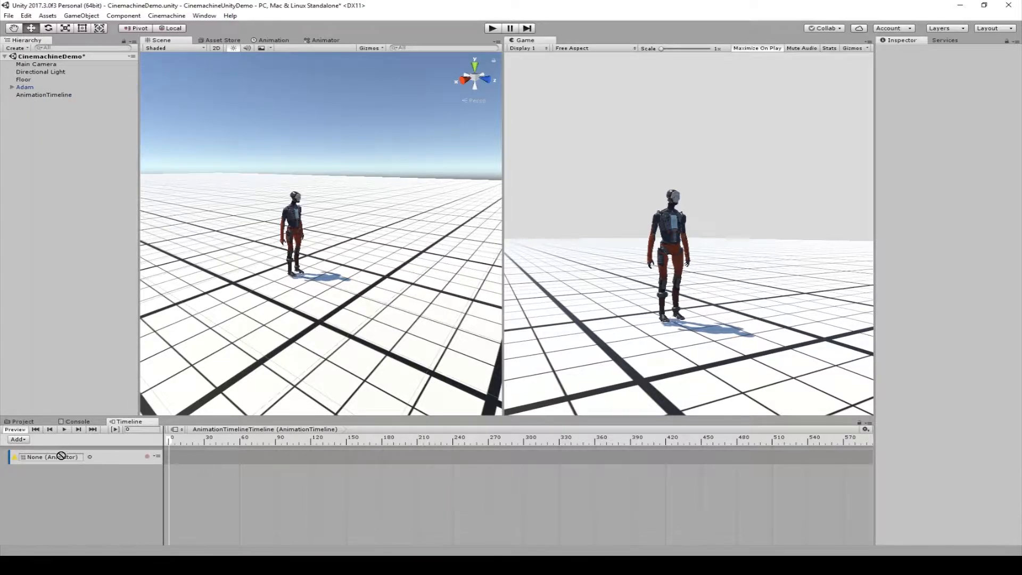
Add the Adam_Walk animation clip to Adam's track and extend it to about frame 570
{"action": "right_click", "coordinate": [193, 460]}
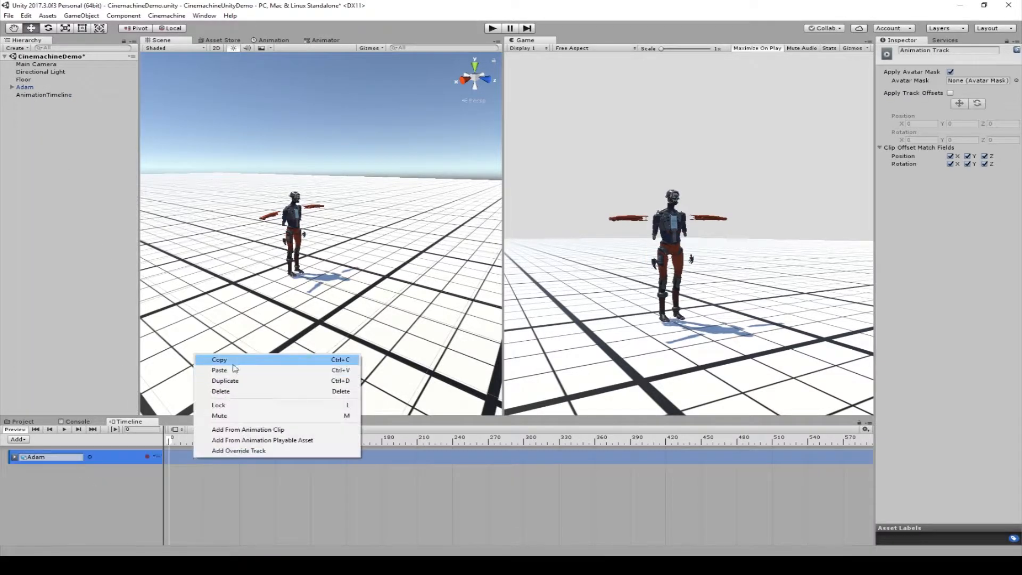
{"action": "left_click", "coordinate": [218, 462]}
{"action": "right_click", "coordinate": [218, 457]}
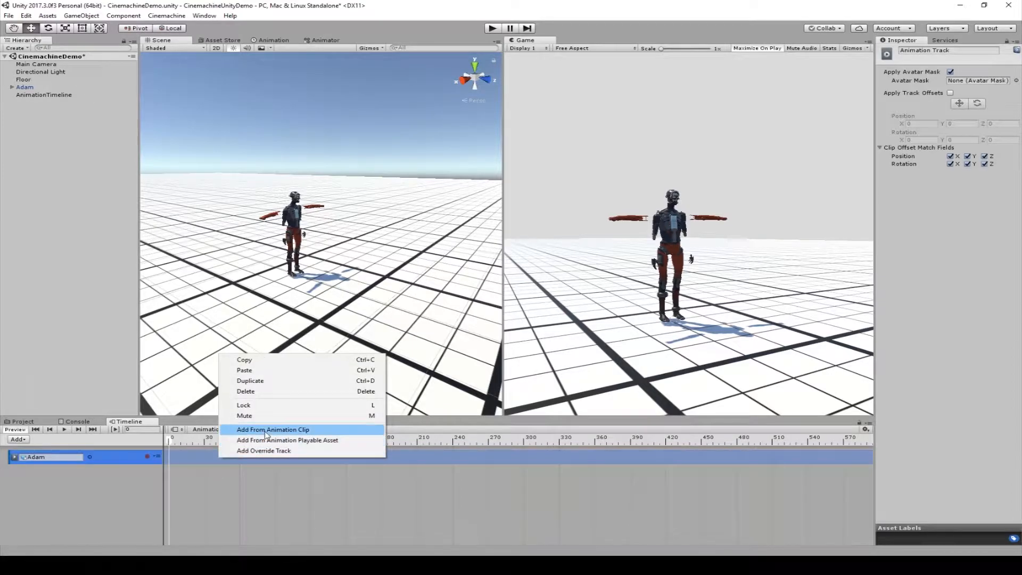
{"action": "left_click", "coordinate": [265, 432]}
{"action": "double_click", "coordinate": [363, 141]}
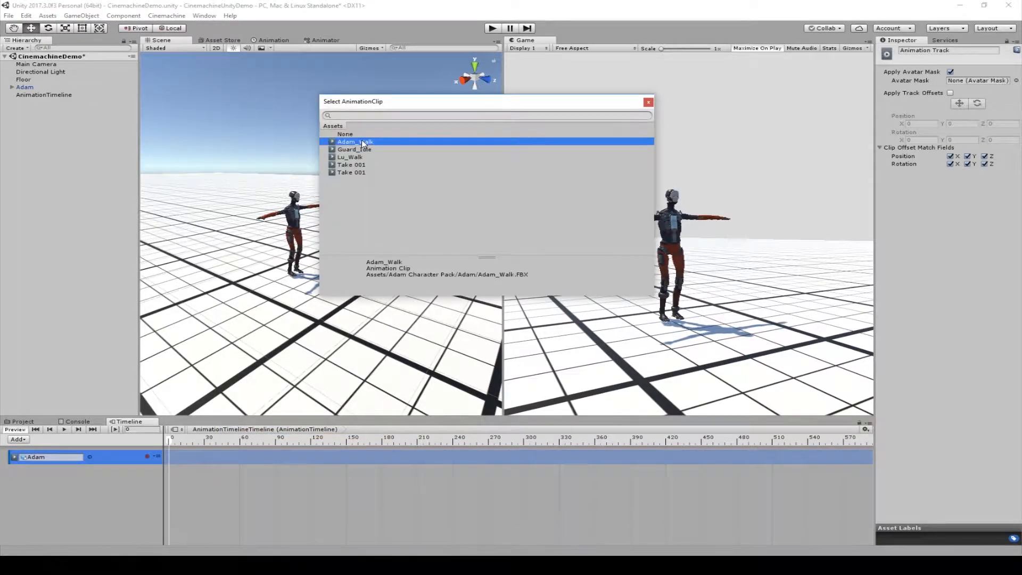
{"action": "left_click_drag", "start_coordinate": [172, 444], "coordinate": [300, 440]}
{"action": "left_click_drag", "start_coordinate": [380, 462], "coordinate": [844, 460]}
Scrub through the timeline to preview Adam's walk in the Scene and Game views
{"action": "left_click_drag", "start_coordinate": [780, 442], "coordinate": [330, 459]}
{"action": "left_click", "coordinate": [395, 470]}
{"action": "left_click_drag", "start_coordinate": [413, 443], "coordinate": [371, 415]}
{"action": "scroll", "coordinate": [385, 203], "scroll_direction": "down", "scroll_amount": 5}
{"action": "middle_click_drag", "start_coordinate": [385, 204], "coordinate": [298, 234]}
{"action": "mouse_move", "coordinate": [330, 285]}
{"action": "left_mouse_down", "text": "alt"}
{"action": "mouse_move", "coordinate": [326, 293]}
{"action": "mouse_move", "coordinate": [346, 296]}
{"action": "left_mouse_up", "text": "alt"}
{"action": "left_click_drag", "start_coordinate": [372, 441], "coordinate": [169, 441]}
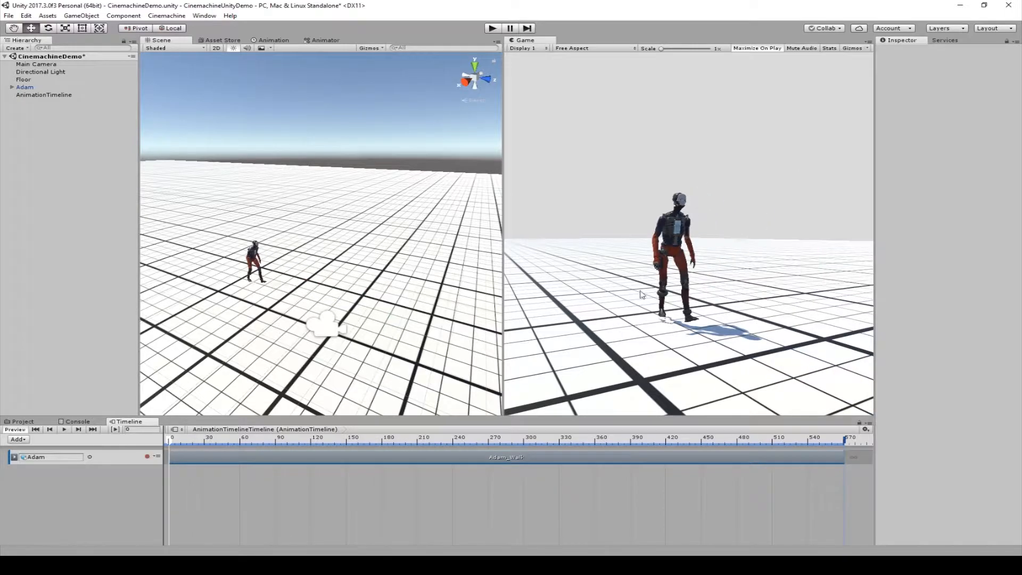
{"action": "left_click_drag", "start_coordinate": [319, 445], "coordinate": [668, 442]}
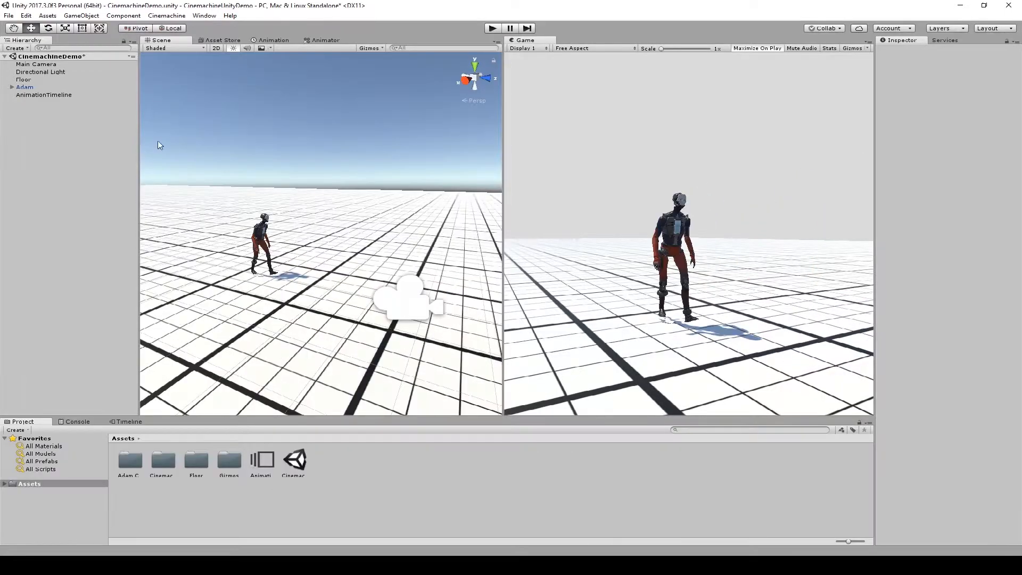
Add a CinemachineBrain component to the Main Camera
{"action": "left_click", "coordinate": [48, 65]}
{"action": "left_click", "coordinate": [947, 362]}
{"action": "type", "text": "cinema"}
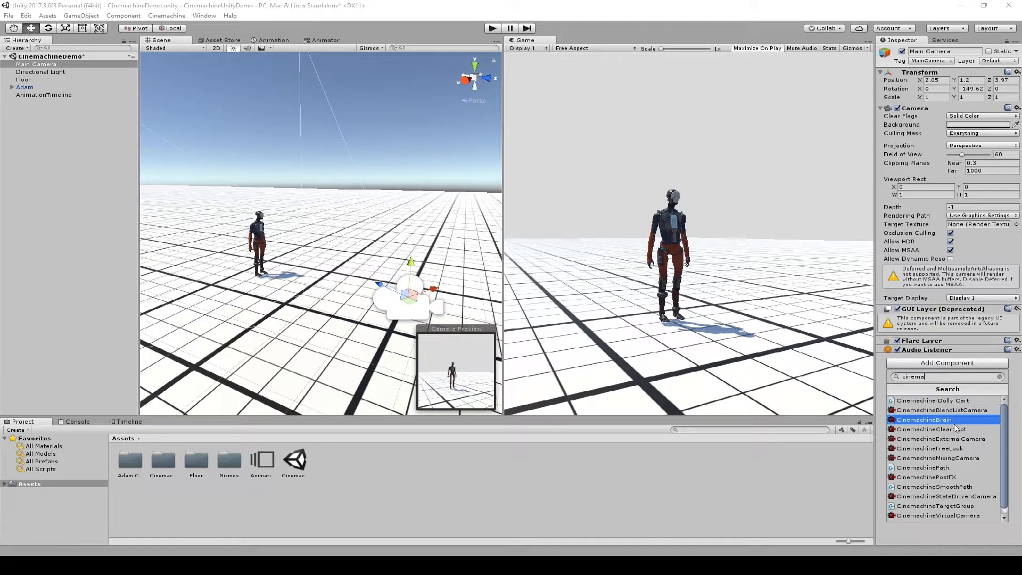
{"action": "left_click", "coordinate": [946, 419]}
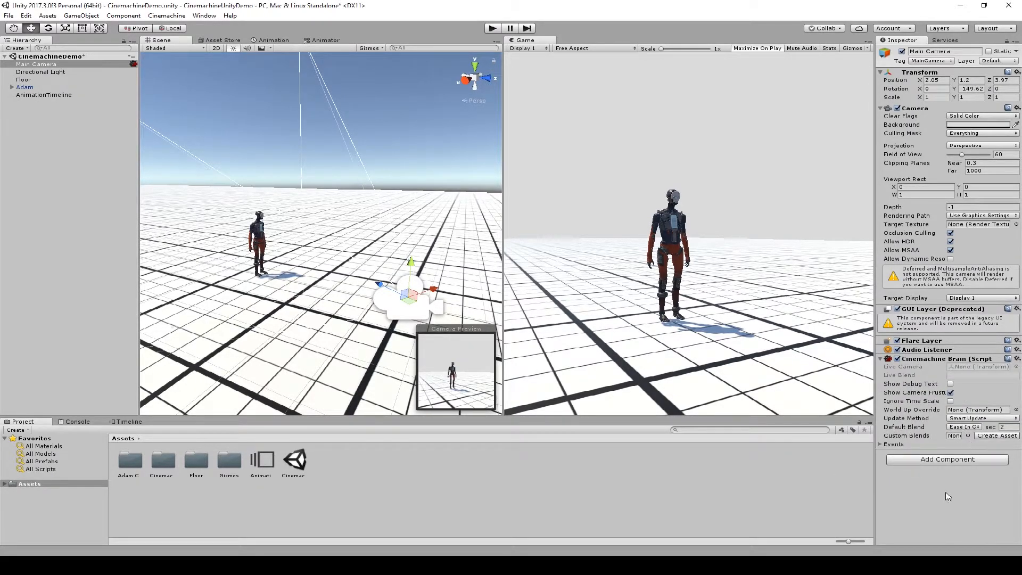
{"action": "left_click", "coordinate": [68, 216]}
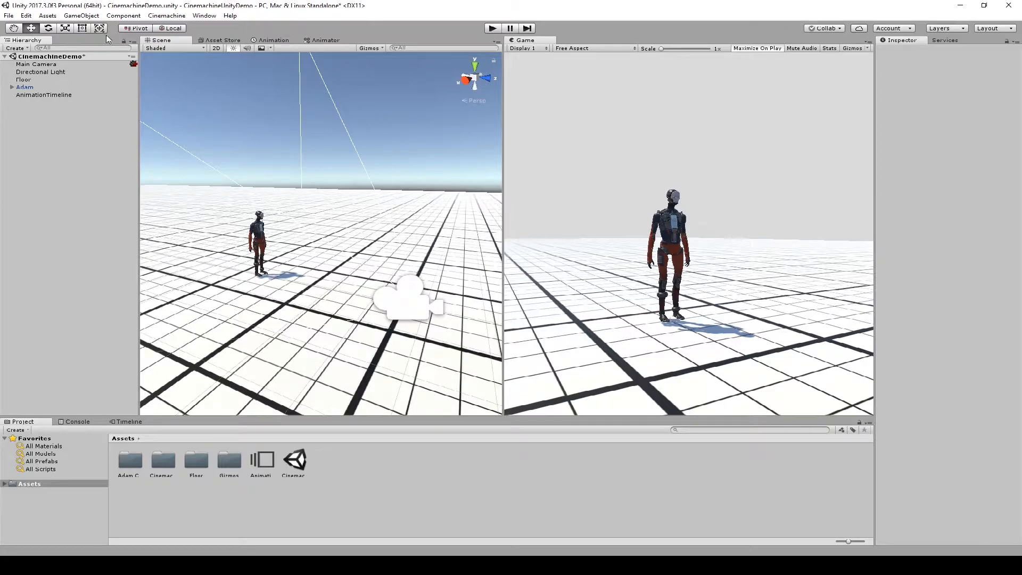
Create a Cinemachine Virtual Camera in the scene
{"action": "left_click", "coordinate": [163, 17]}
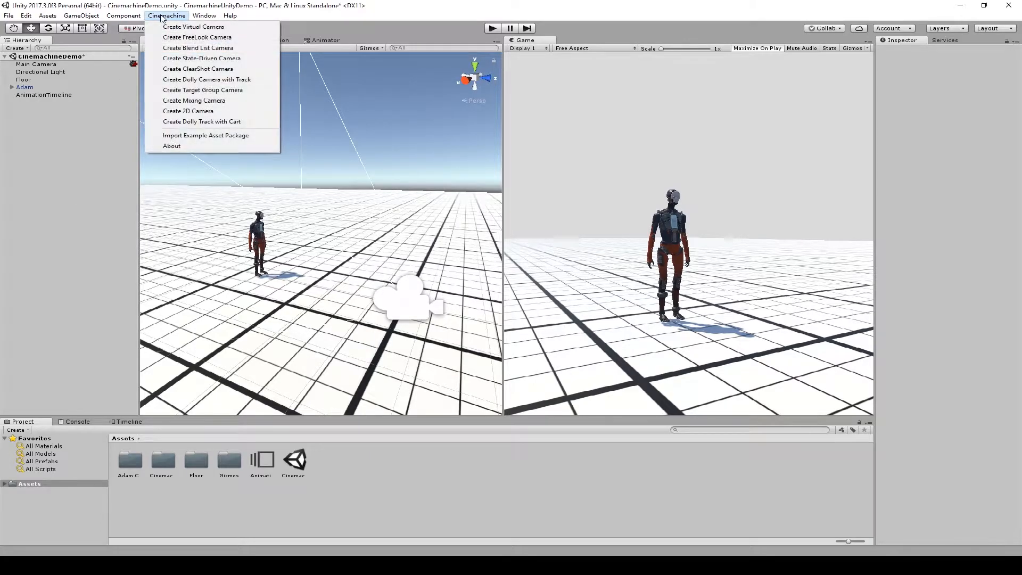
{"action": "left_click", "coordinate": [190, 28]}
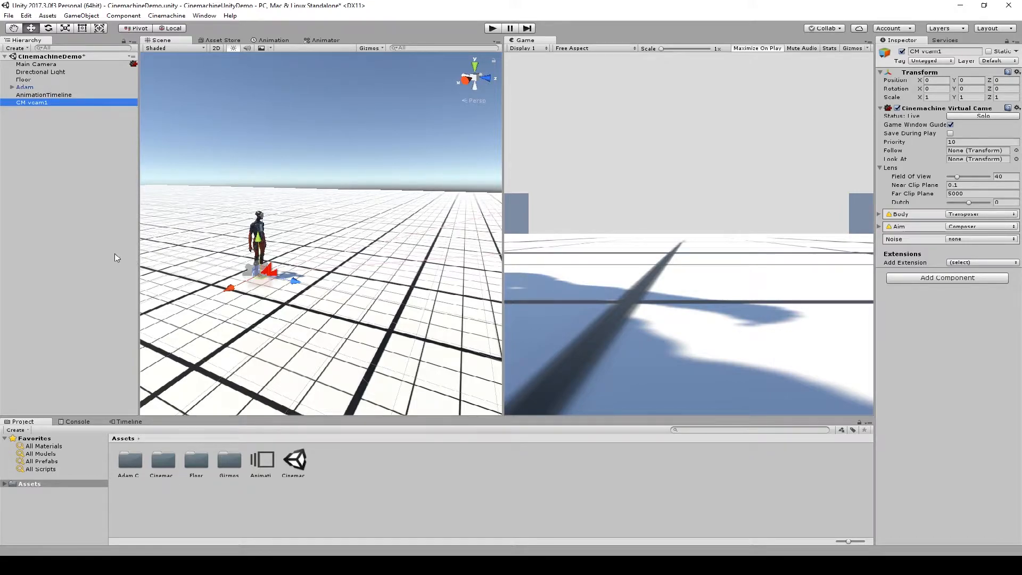
{"action": "left_click", "coordinate": [42, 182]}
Move the virtual camera in front of Adam to about Y 1.26, Z 2.85, and set its Y rotation to 180
{"action": "left_click", "coordinate": [37, 102]}
{"action": "left_click_drag", "start_coordinate": [340, 303], "coordinate": [420, 295], "text": "alt"}
{"action": "left_click_drag", "start_coordinate": [385, 252], "coordinate": [390, 219]}
{"action": "key", "text": "e"}
{"action": "left_click_drag", "start_coordinate": [418, 261], "coordinate": [350, 253]}
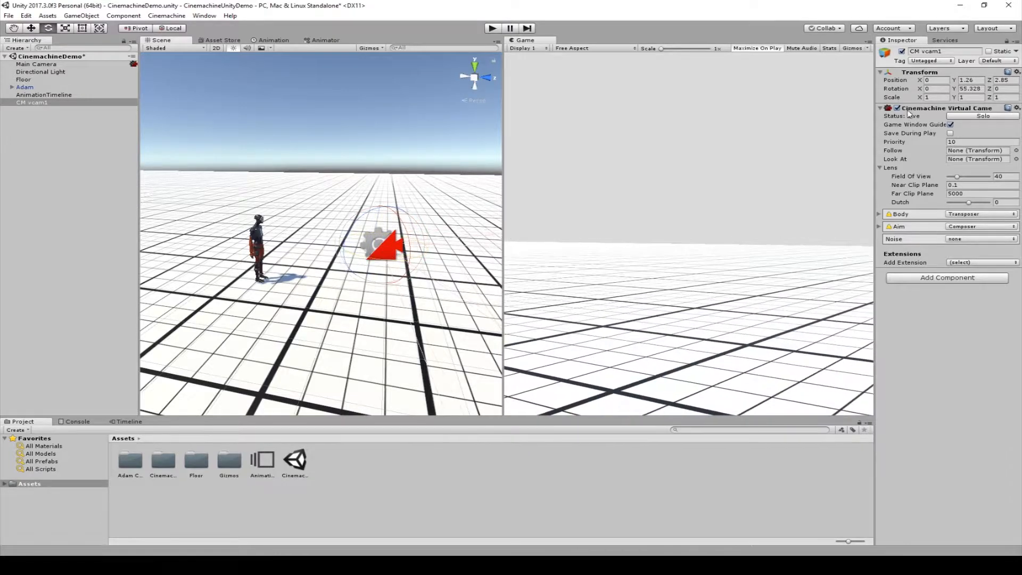
{"action": "type", "text": "180"}
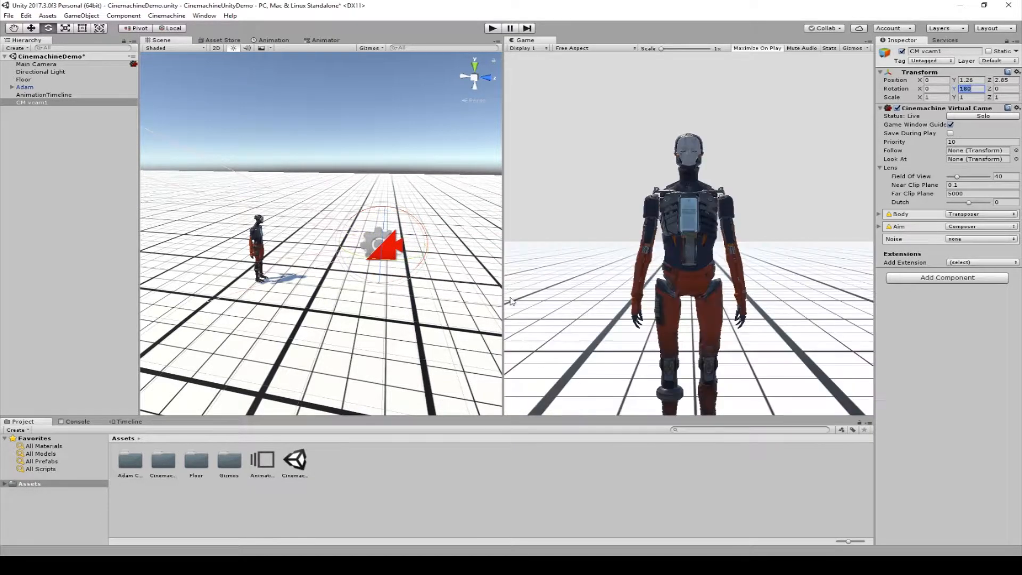
Move CM vcam1 farther from Adam to about X 0.88, Z 4.83, rotate it to about 193.4 on Y, and test the shot in Play mode
{"action": "scroll", "coordinate": [386, 268], "scroll_direction": "down", "scroll_amount": 1}
{"action": "left_click_drag", "start_coordinate": [408, 256], "coordinate": [312, 292], "text": "alt"}
{"action": "key", "text": "w"}
{"action": "left_click_drag", "start_coordinate": [336, 241], "coordinate": [361, 325]}
{"action": "key", "text": "e"}
{"action": "left_click_drag", "start_coordinate": [353, 367], "coordinate": [446, 312]}
{"action": "middle_click_drag", "start_coordinate": [444, 311], "coordinate": [433, 291]}
{"action": "left_click_drag", "start_coordinate": [330, 283], "coordinate": [341, 268], "text": "alt"}
{"action": "key", "text": "w"}
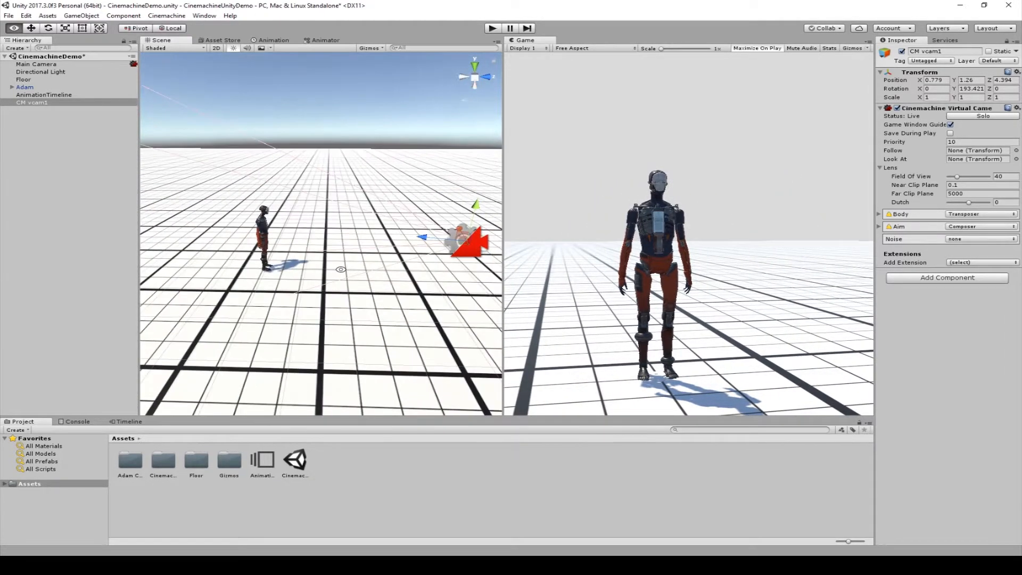
{"action": "left_click_drag", "start_coordinate": [428, 243], "coordinate": [450, 246]}
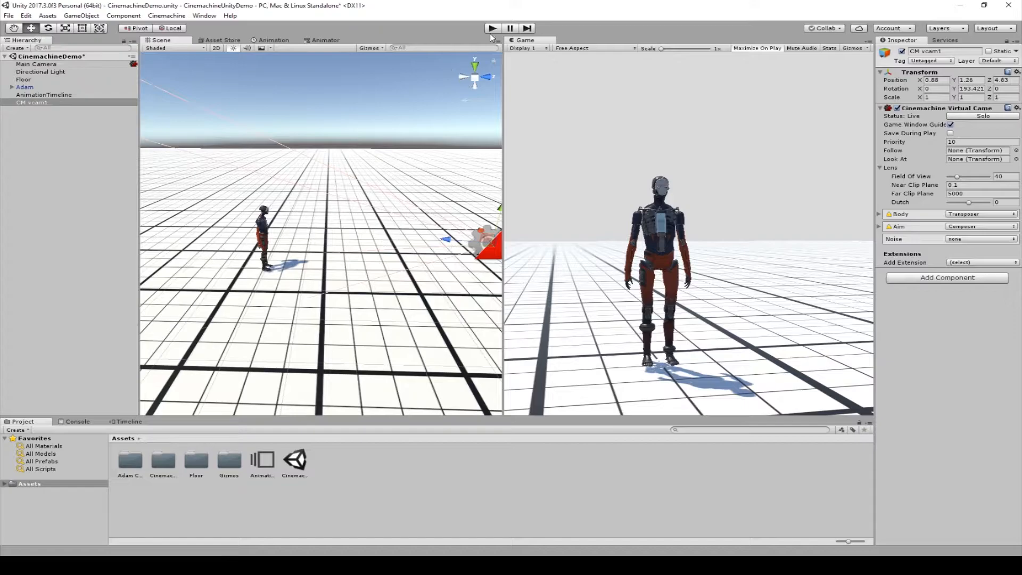
{"action": "key", "text": "ctrl+p"}
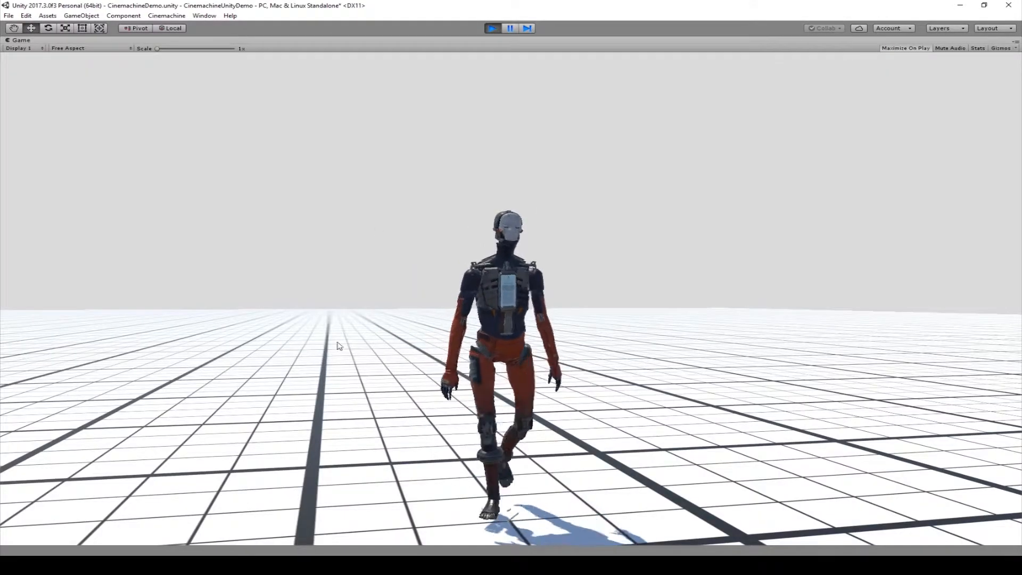
{"action": "left_click", "coordinate": [492, 26]}
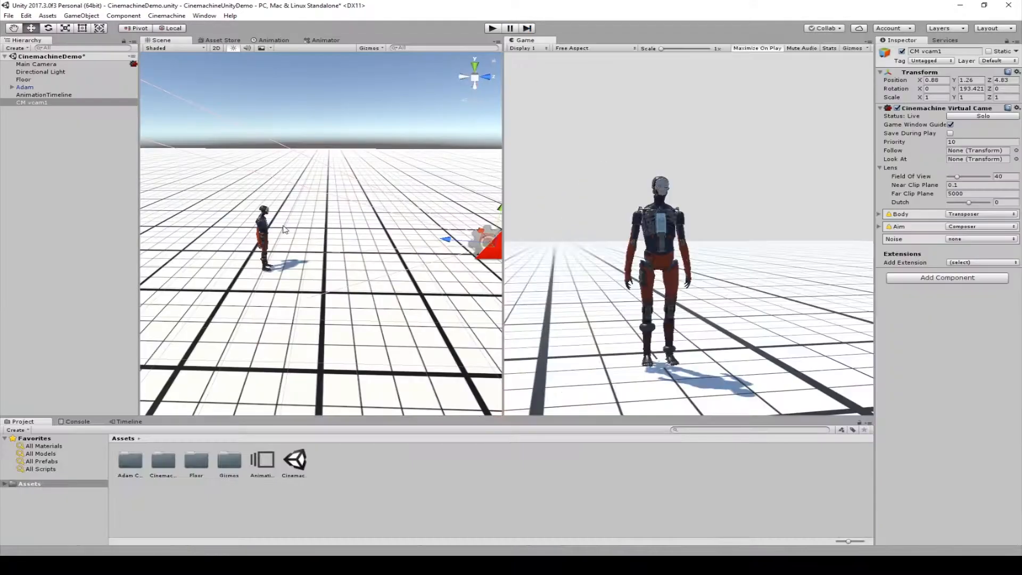
Assign Adam as the Follow target of CM vcam1
{"action": "left_click", "coordinate": [41, 102]}
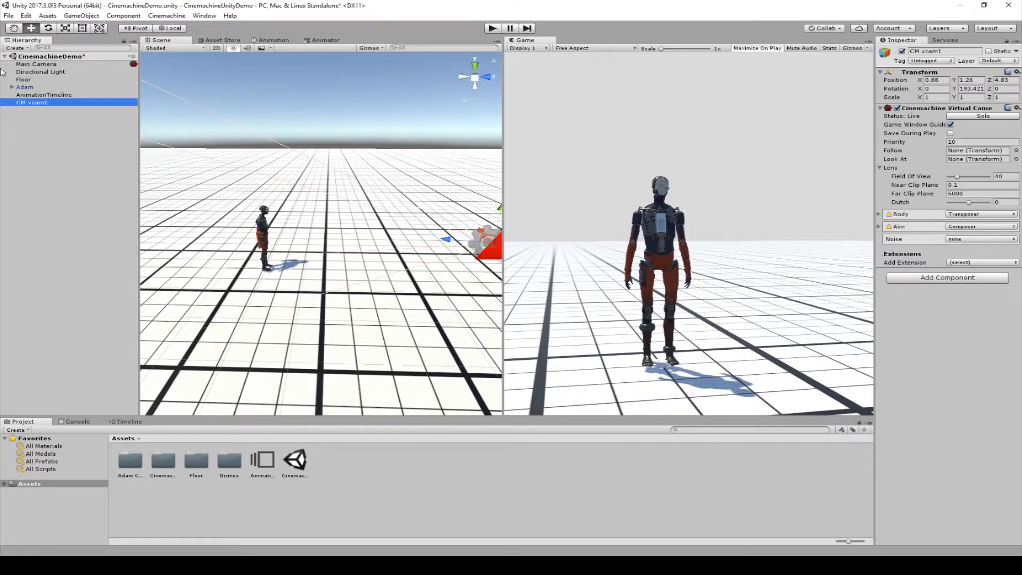
{"action": "left_click_drag", "start_coordinate": [25, 87], "coordinate": [983, 151]}
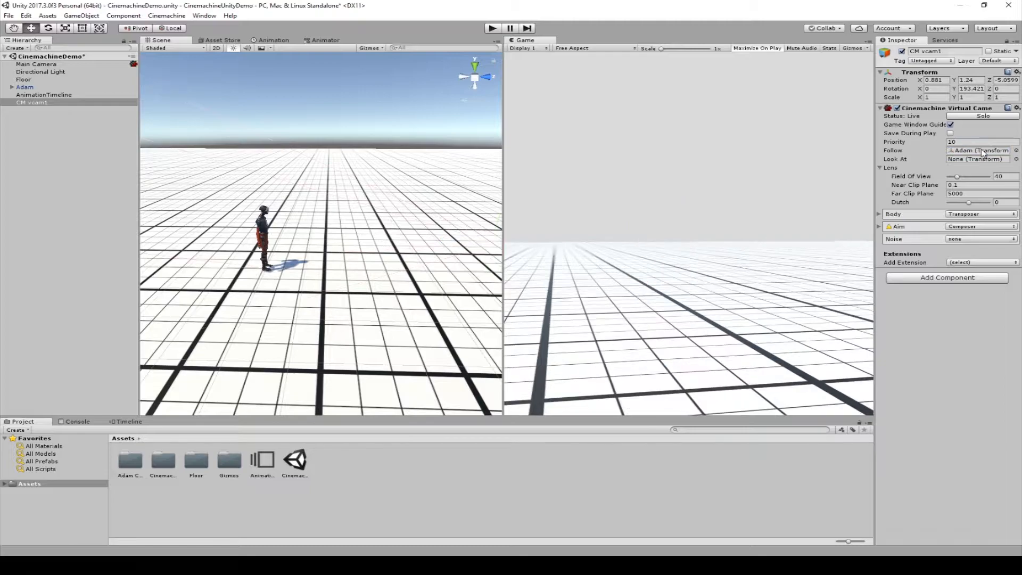
Move CM vcam1 back in front of Adam to about X 1.2, Y 1.24, Z 4.87, and preview the shot in Play mode
{"action": "scroll", "coordinate": [391, 221], "scroll_direction": "down", "scroll_amount": 5}
{"action": "middle_click_drag", "start_coordinate": [392, 222], "coordinate": [410, 234]}
{"action": "left_click_drag", "start_coordinate": [410, 235], "coordinate": [314, 229], "text": "alt"}
{"action": "middle_click_drag", "start_coordinate": [314, 229], "coordinate": [331, 232]}
{"action": "left_click_drag", "start_coordinate": [168, 213], "coordinate": [223, 243]}
{"action": "left_click_drag", "start_coordinate": [385, 350], "coordinate": [426, 288]}
{"action": "left_click", "coordinate": [492, 28]}
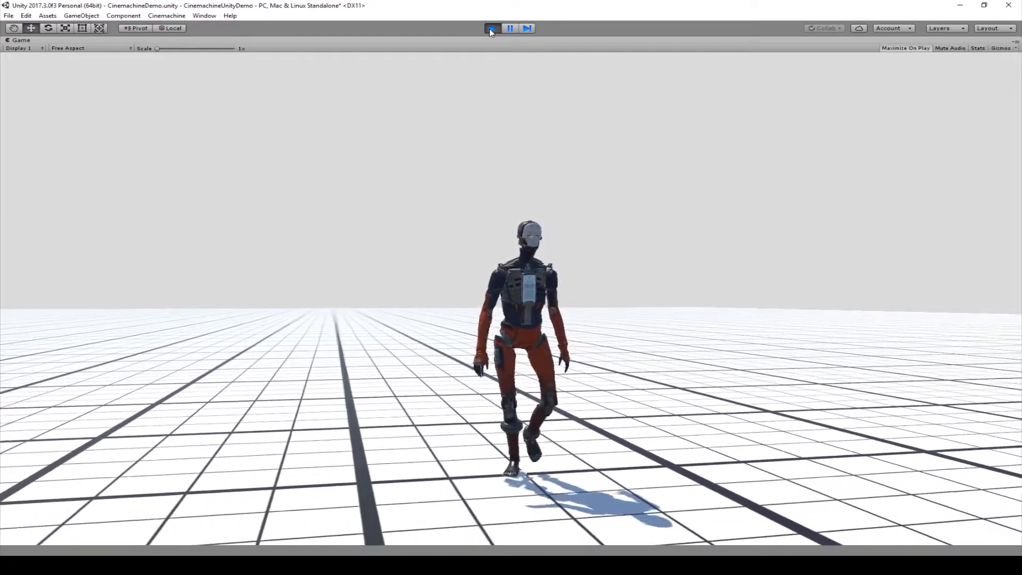
{"action": "left_click", "coordinate": [491, 28]}
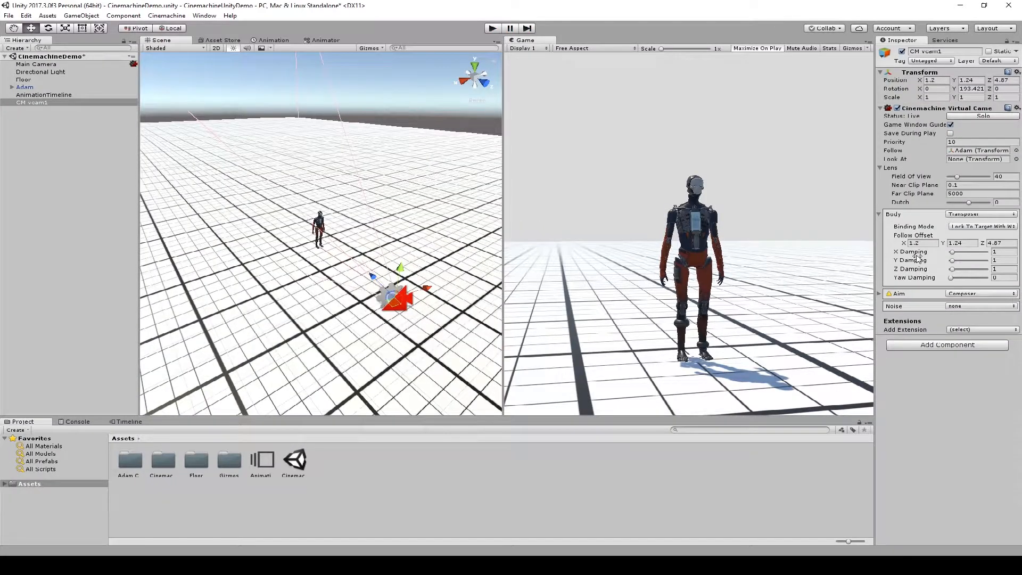
Try different X Follow Offset values for CM vcam1 and set the offset back to 1.2
{"action": "left_click_drag", "start_coordinate": [902, 245], "coordinate": [939, 251]}
{"action": "type", "text": "1.2"}
{"action": "key", "text": "Tab"}
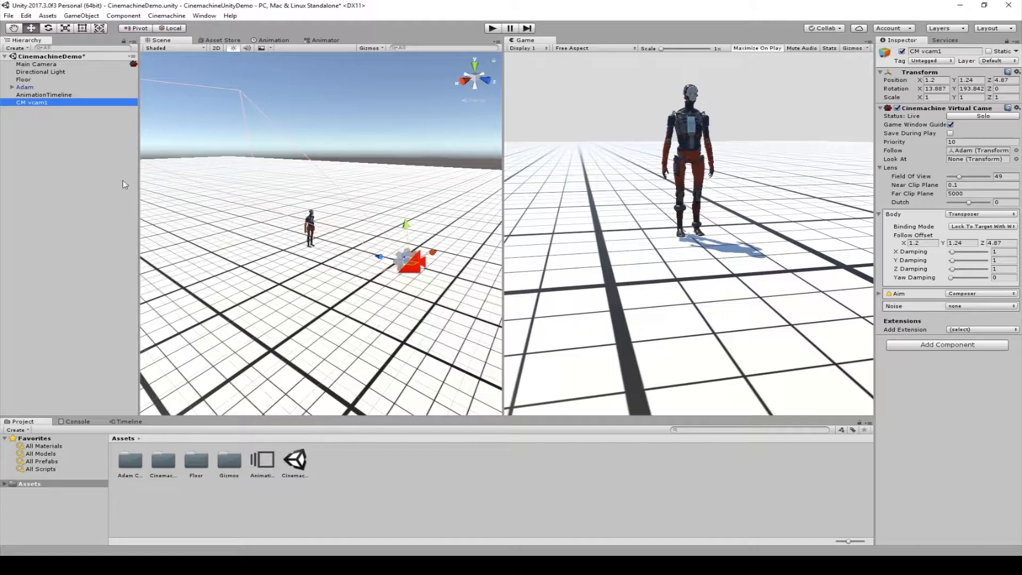
Create a second Cinemachine Virtual Camera in the scene
{"action": "left_click", "coordinate": [123, 184]}
{"action": "left_click", "coordinate": [124, 16]}
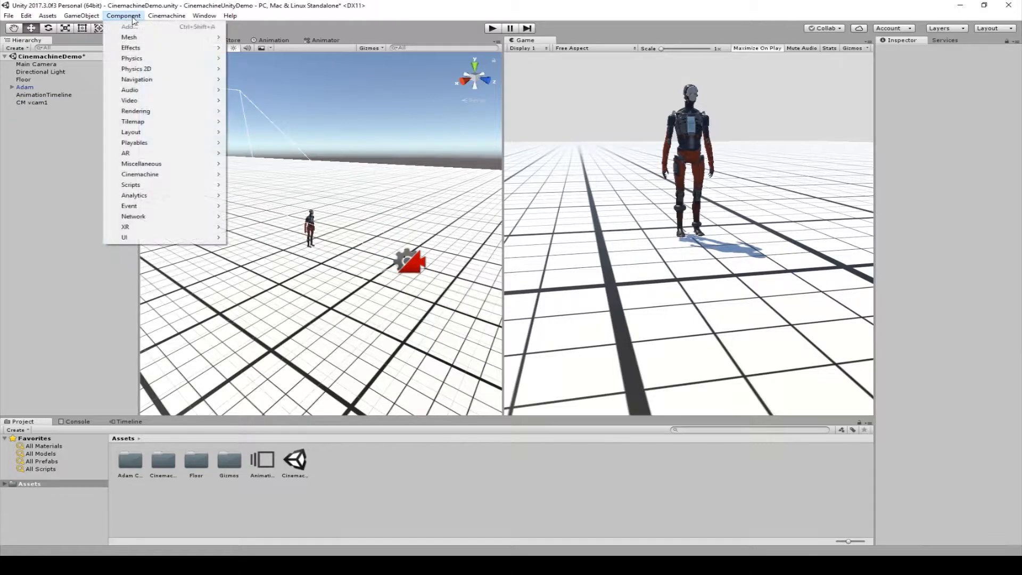
{"action": "left_click", "coordinate": [173, 27]}
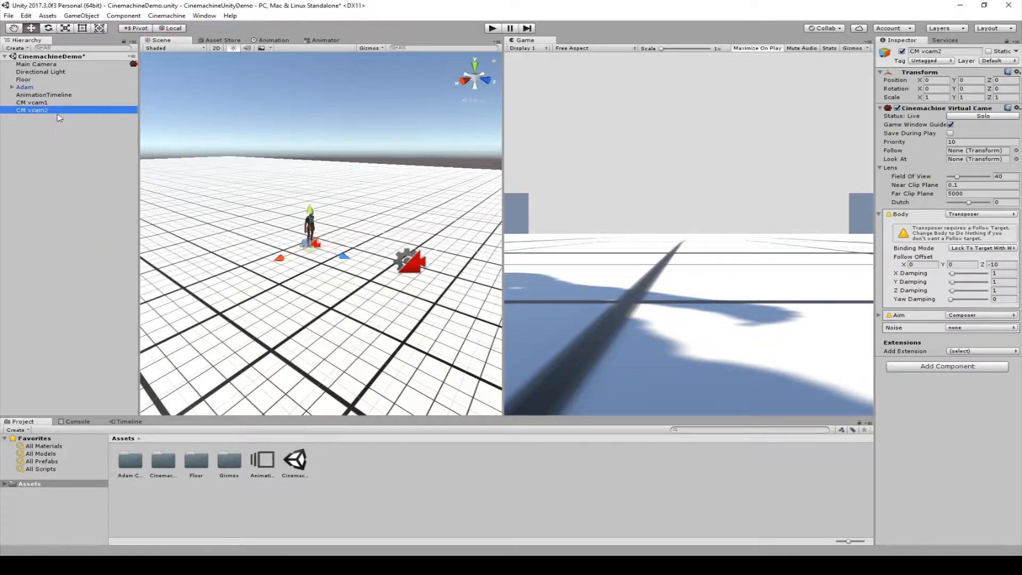
Rotate CM vcam2 around the Y axis to about -112
{"action": "left_click_drag", "start_coordinate": [315, 239], "coordinate": [407, 286], "text": "alt"}
{"action": "key", "text": "r"}
{"action": "key", "text": "e"}
{"action": "key", "text": "w"}
{"action": "key", "text": "r"}
{"action": "key", "text": "e"}
{"action": "left_click_drag", "start_coordinate": [318, 273], "coordinate": [390, 249]}
Move CM vcam2 diagonally in front of Adam to about X 4.78, Y 0.89, Z 4.52, and turn it to about -124.67 on Y
{"action": "key", "text": "w"}
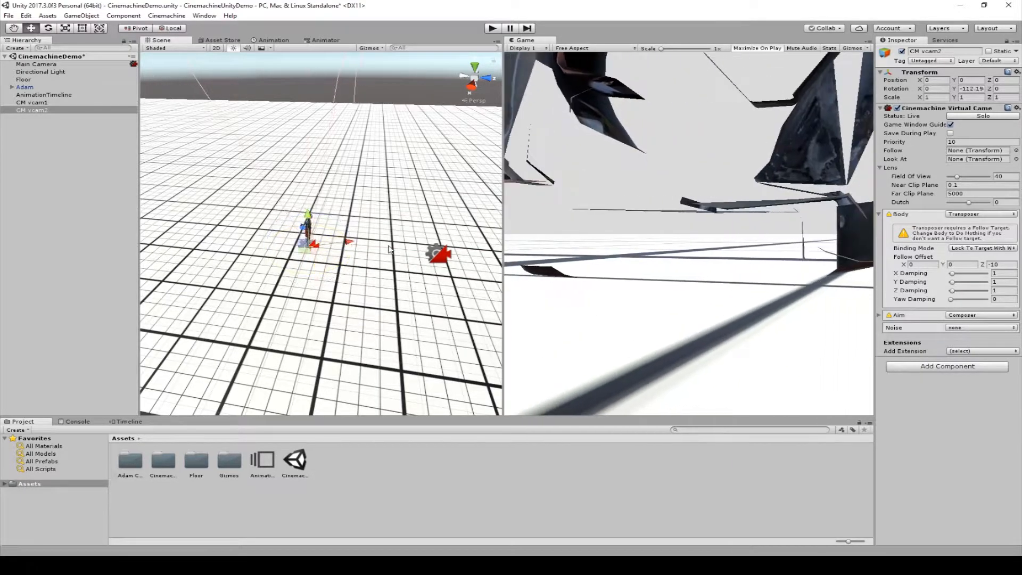
{"action": "left_click_drag", "start_coordinate": [307, 233], "coordinate": [385, 264]}
{"action": "key", "text": "r"}
{"action": "key", "text": "e"}
{"action": "left_click_drag", "start_coordinate": [386, 324], "coordinate": [402, 329]}
{"action": "left_click_drag", "start_coordinate": [364, 272], "coordinate": [433, 343]}
{"action": "middle_click_drag", "start_coordinate": [434, 343], "coordinate": [335, 309]}
{"action": "left_click_drag", "start_coordinate": [335, 309], "coordinate": [325, 288], "text": "alt"}
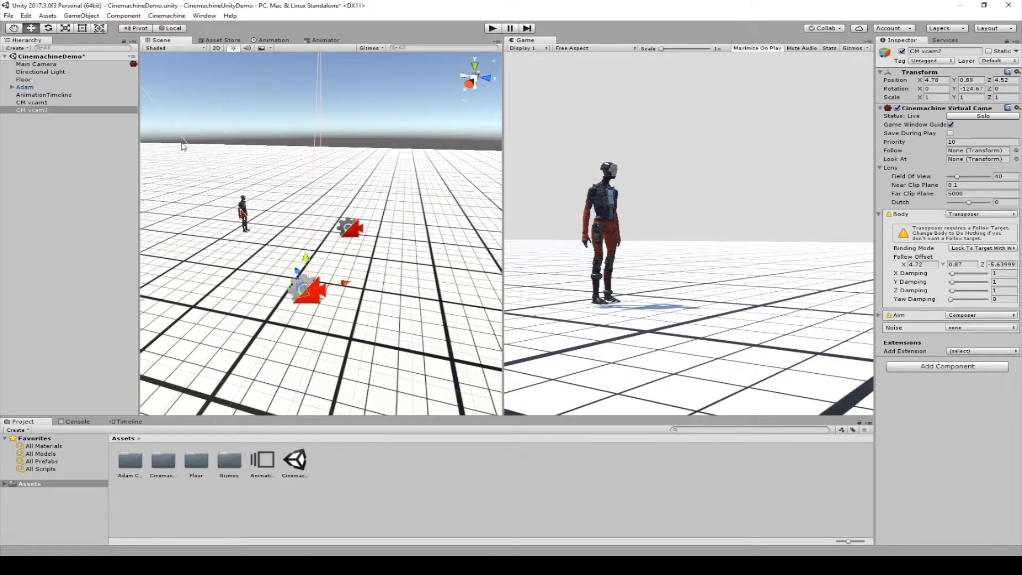
Assign mesh_Adam_head as the Look At target of CM vcam2 and preview the scene in Play mode
{"action": "left_click", "coordinate": [11, 87]}
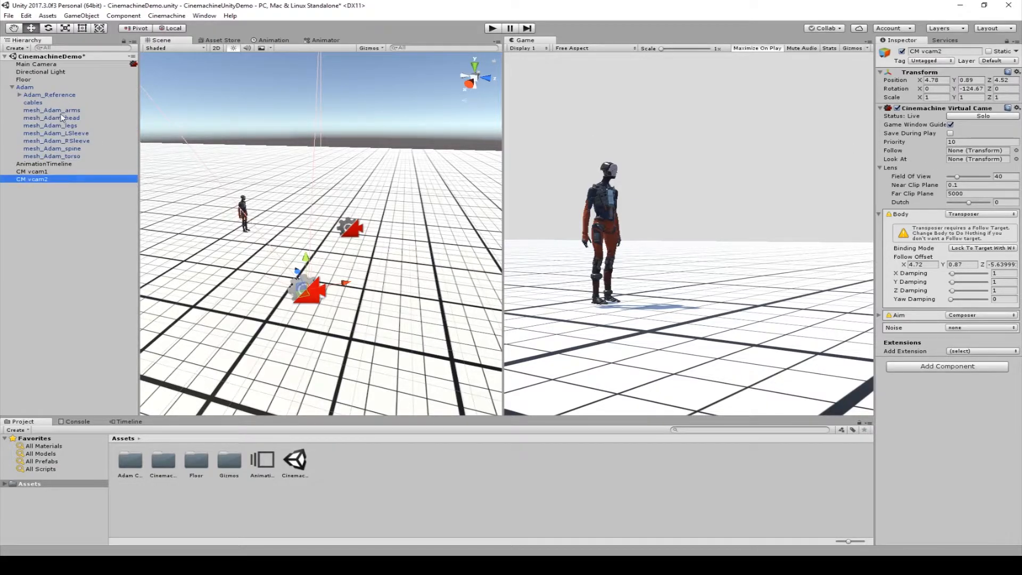
{"action": "left_click_drag", "start_coordinate": [62, 118], "coordinate": [456, 138]}
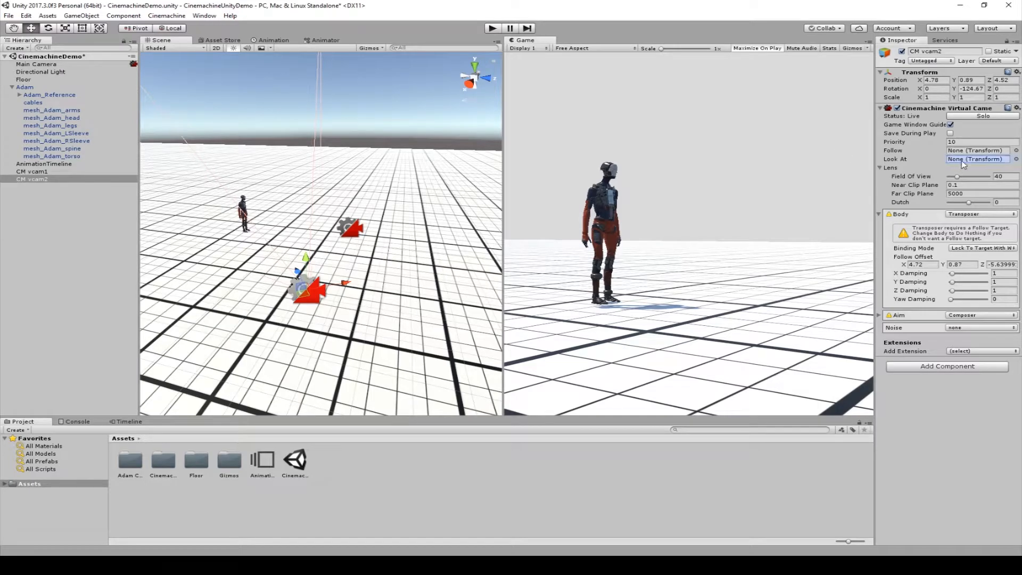
{"action": "left_click_drag", "start_coordinate": [962, 162], "coordinate": [964, 160]}
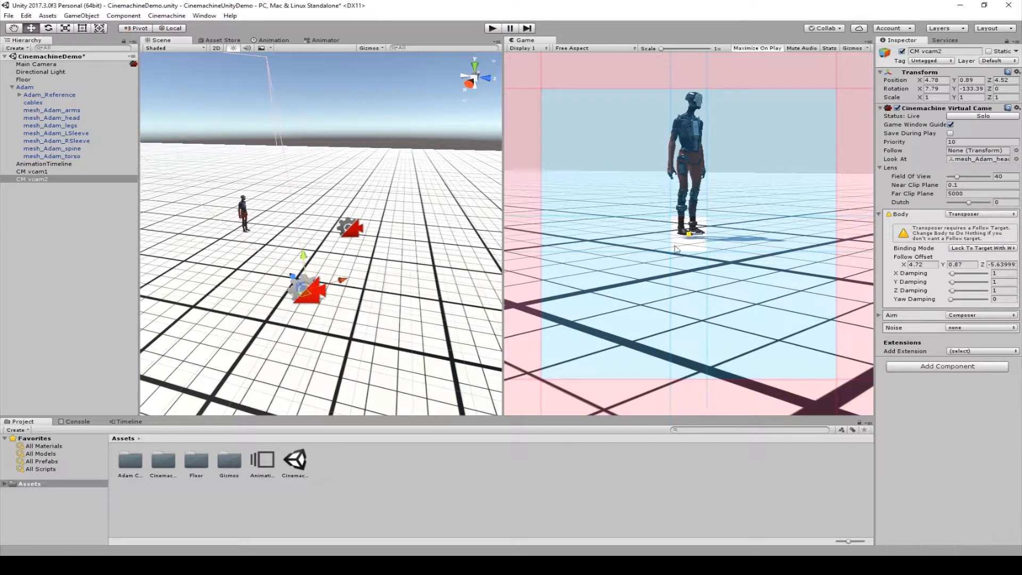
{"action": "left_click", "coordinate": [491, 28]}
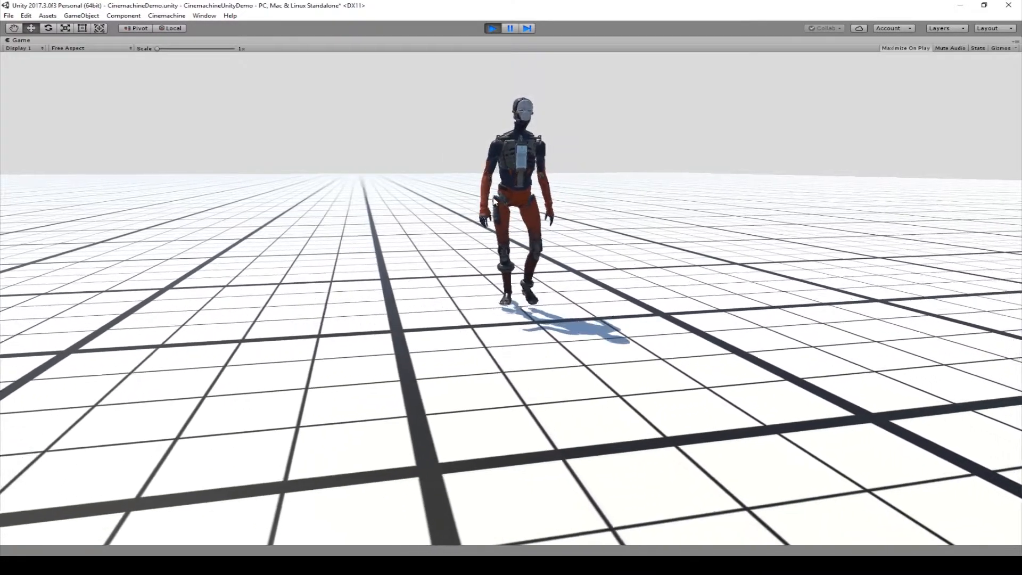
{"action": "key", "text": "ctrl+p"}
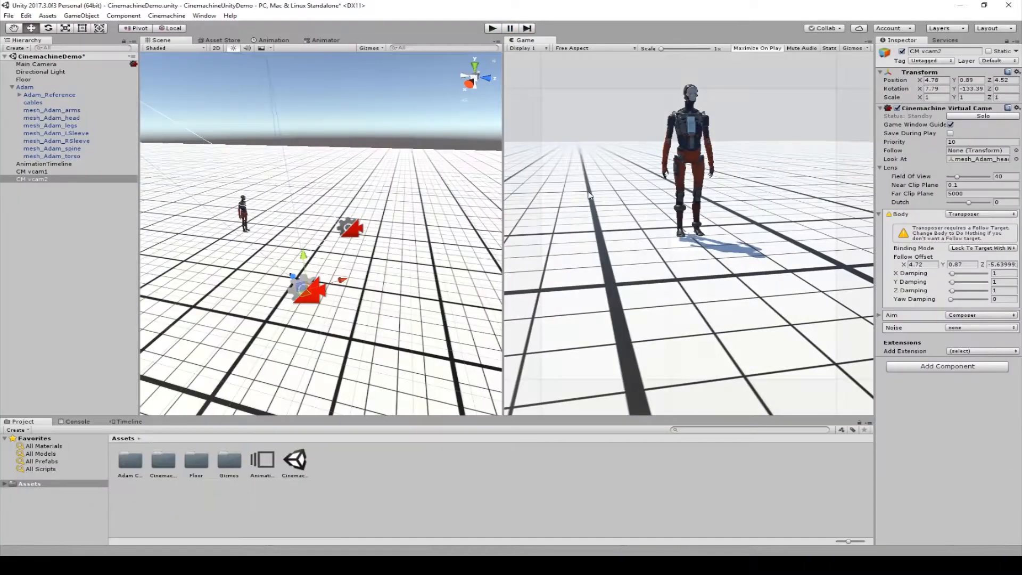
Raise the Priority of CM vcam2 to 11 and preview its shot in Play mode
{"action": "key", "text": "Up"}
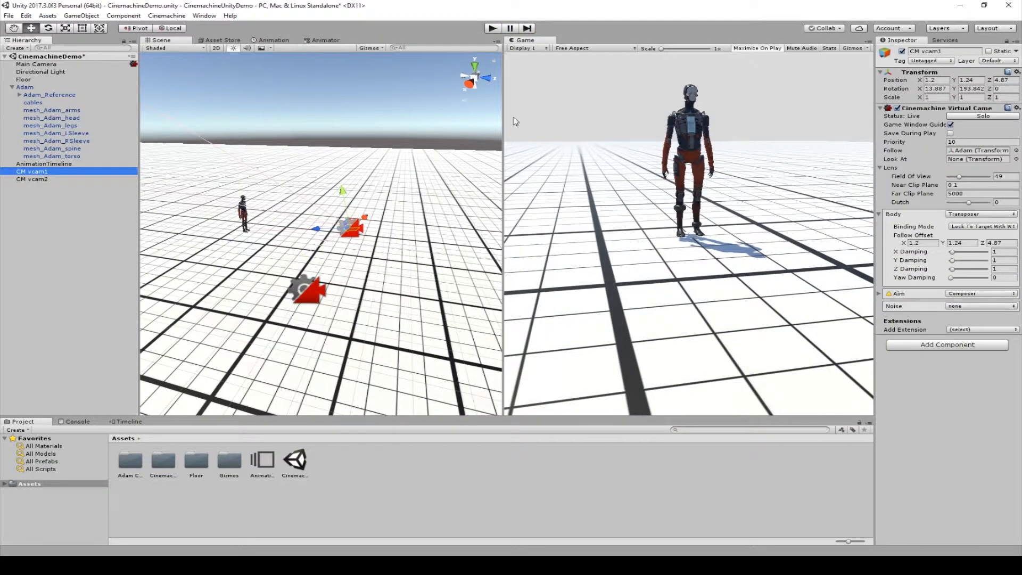
{"action": "left_click", "coordinate": [36, 179]}
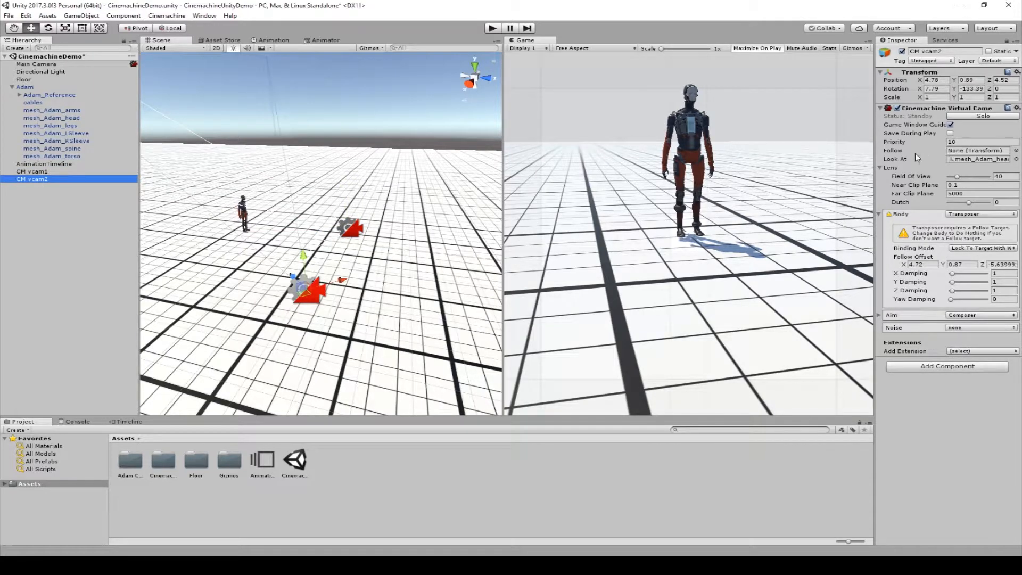
{"action": "left_click", "coordinate": [971, 140]}
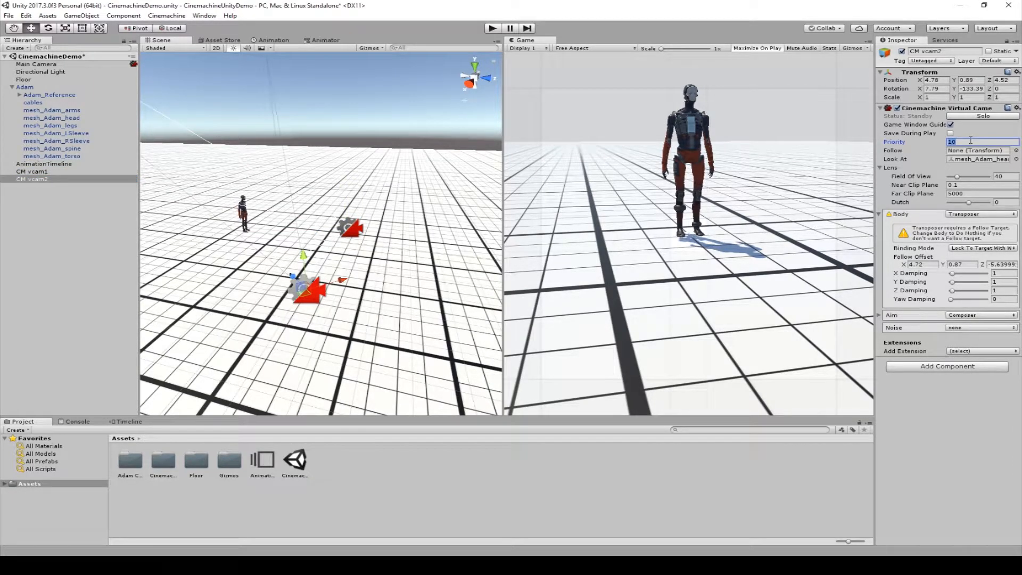
{"action": "type", "text": "11"}
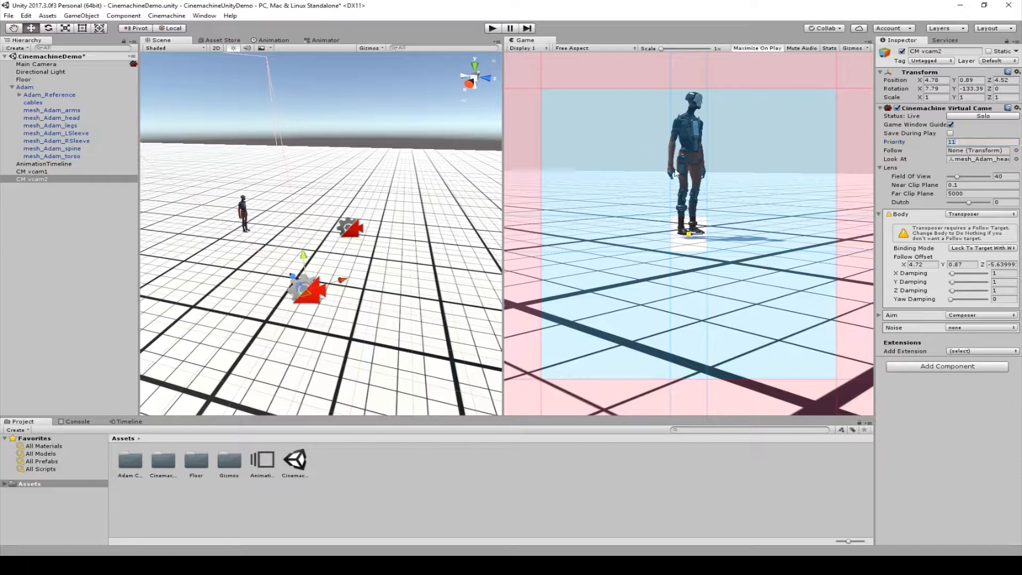
{"action": "left_click", "coordinate": [493, 29]}
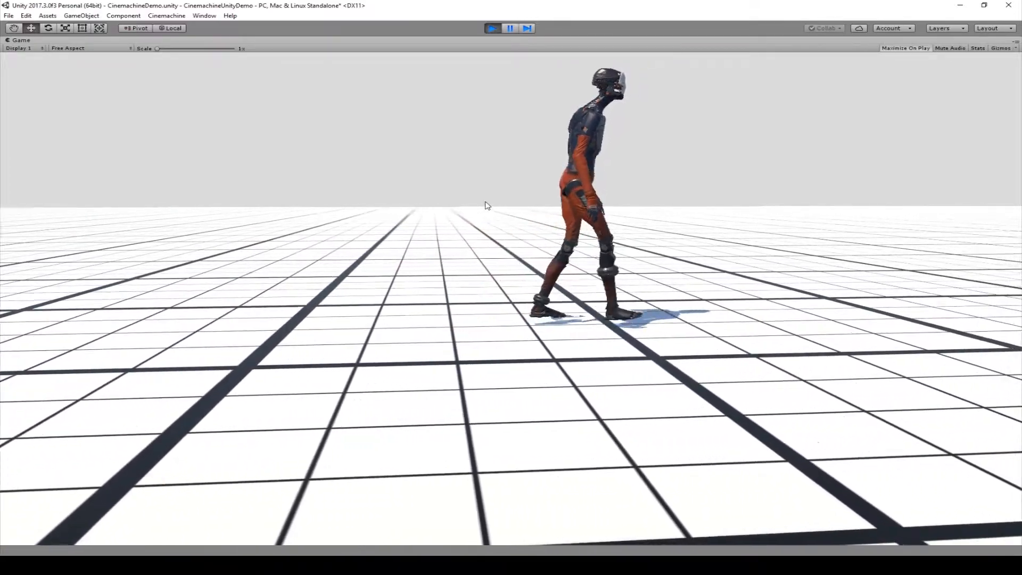
{"action": "left_click", "coordinate": [493, 28]}
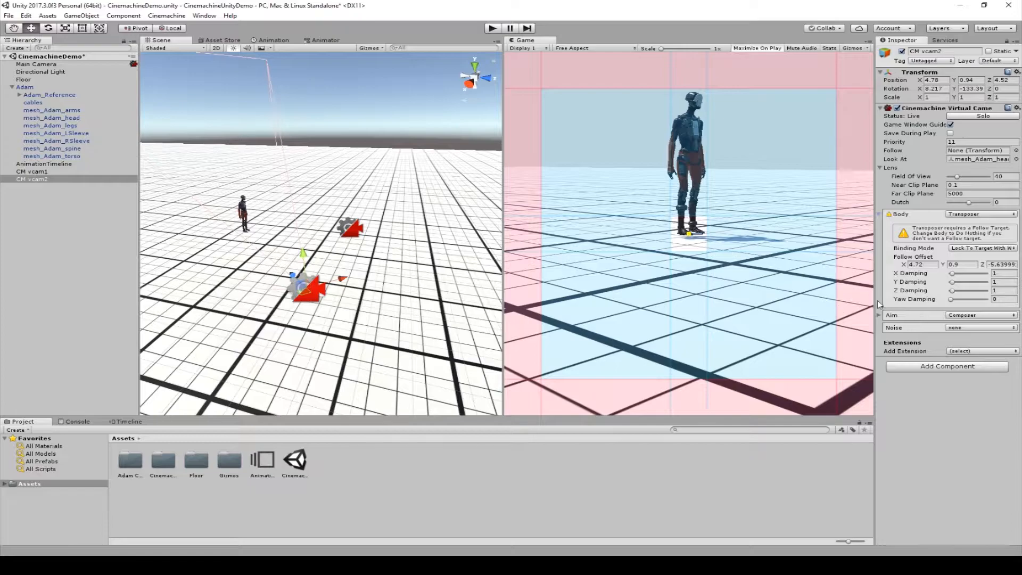
Collapse the Body settings of CM vcam2 and expand its Aim settings
{"action": "left_click", "coordinate": [47, 171]}
{"action": "left_click", "coordinate": [54, 180]}
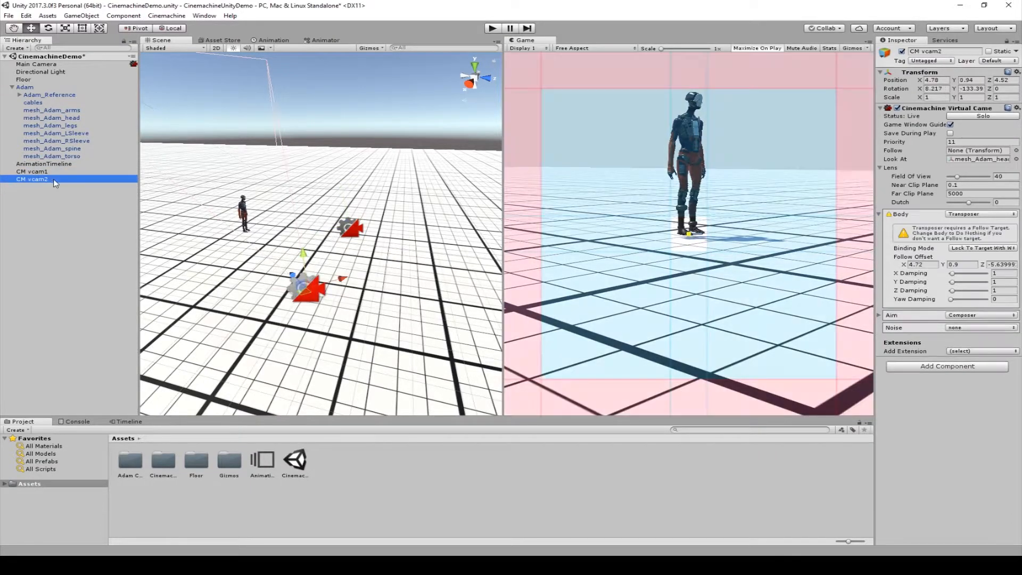
{"action": "left_click", "coordinate": [878, 216]}
{"action": "left_click", "coordinate": [878, 228]}
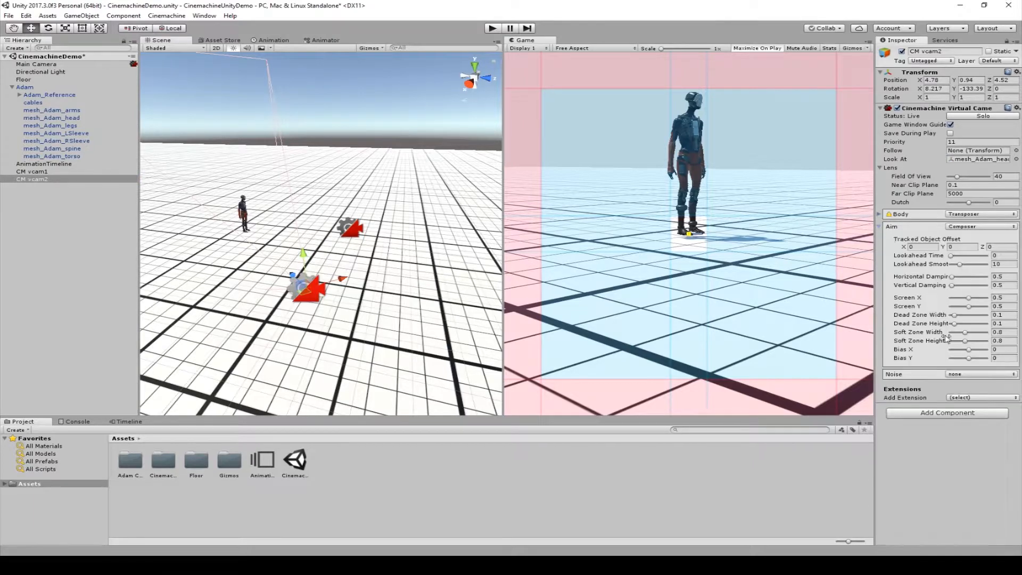
Try shifting the Screen X framing of CM vcam2 and set the value back to 0.5
{"action": "left_click_drag", "start_coordinate": [967, 299], "coordinate": [972, 299]}
{"action": "type", "text": "0.5"}
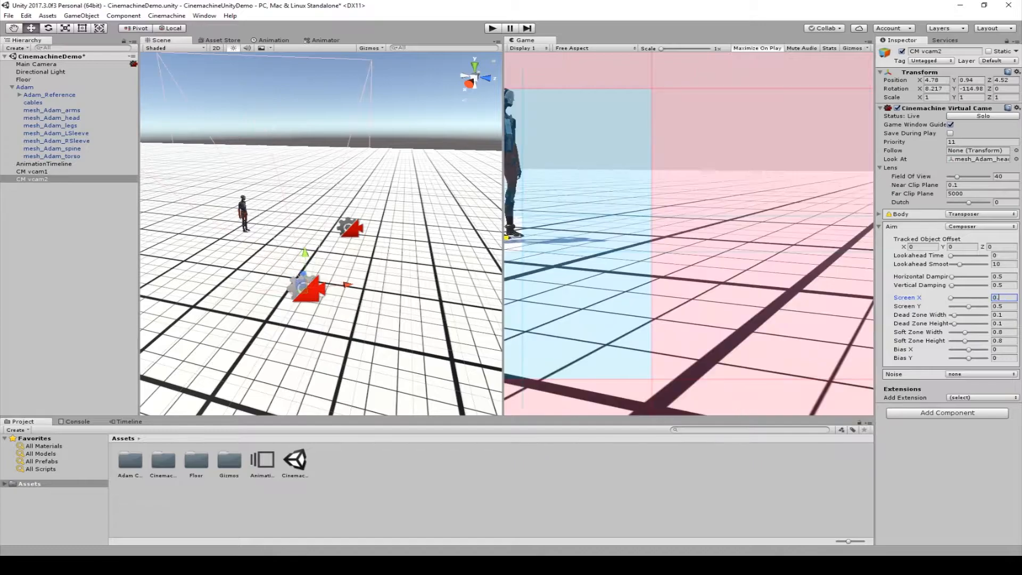
{"action": "key", "text": "Return"}
Widen the Dead Zone Width of CM vcam2's Aim to about 0.55 and test the tracking in Play mode
{"action": "left_click_drag", "start_coordinate": [957, 318], "coordinate": [971, 311]}
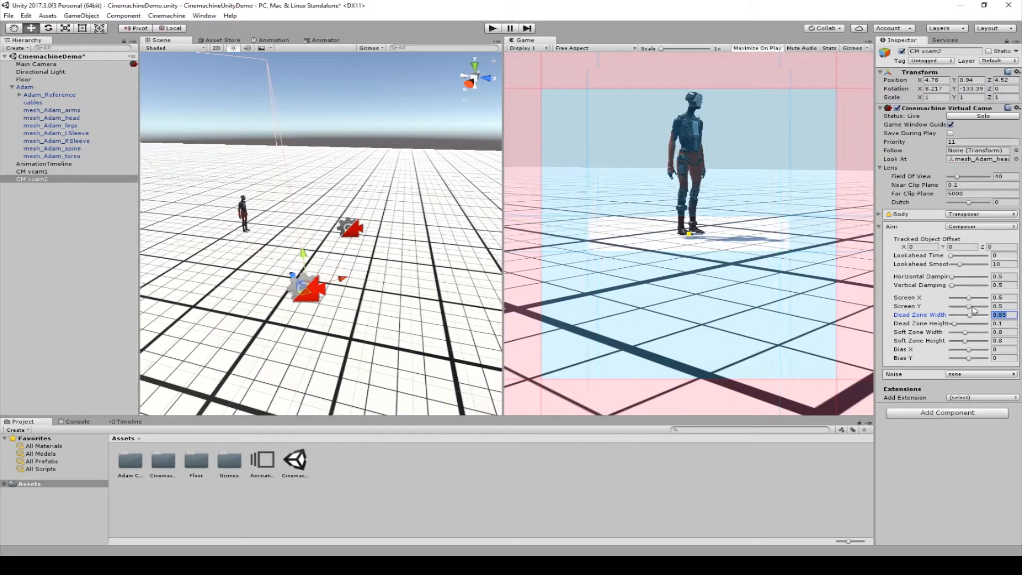
{"action": "left_click", "coordinate": [491, 28]}
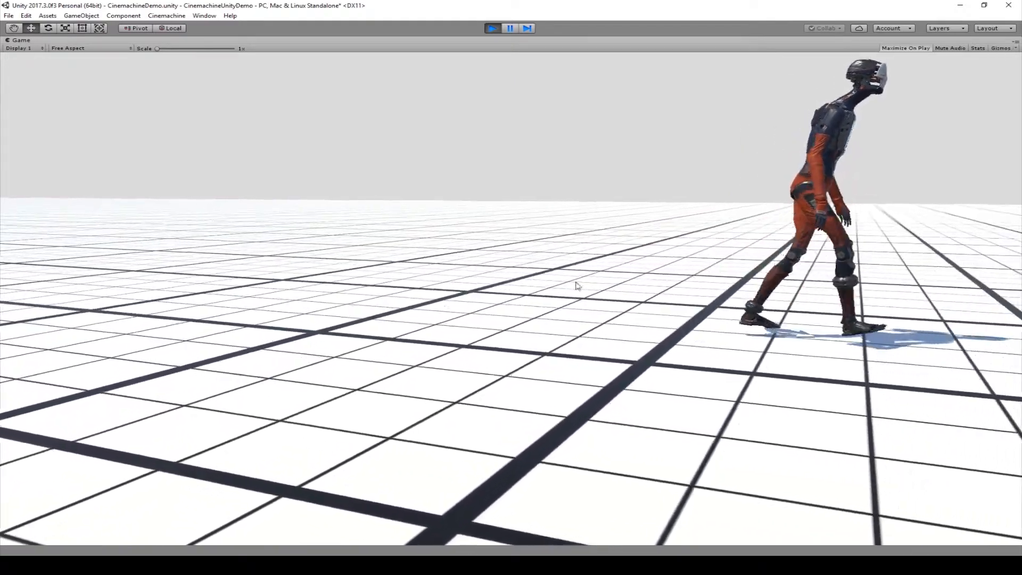
{"action": "left_click", "coordinate": [491, 28]}
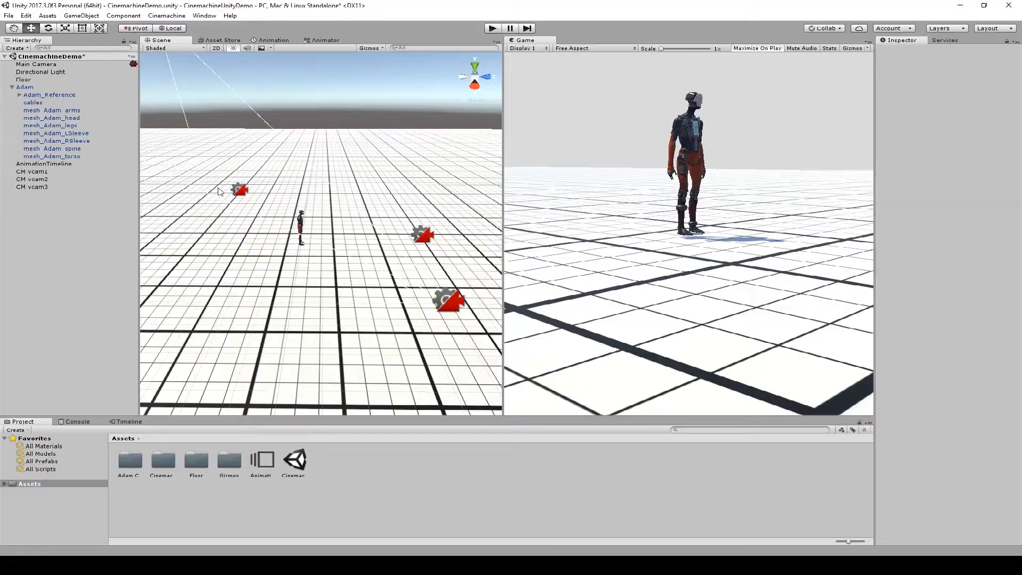
Examine the placement and settings of CM vcam3 behind Adam and preview its shot with Solo
{"action": "left_click", "coordinate": [29, 187]}
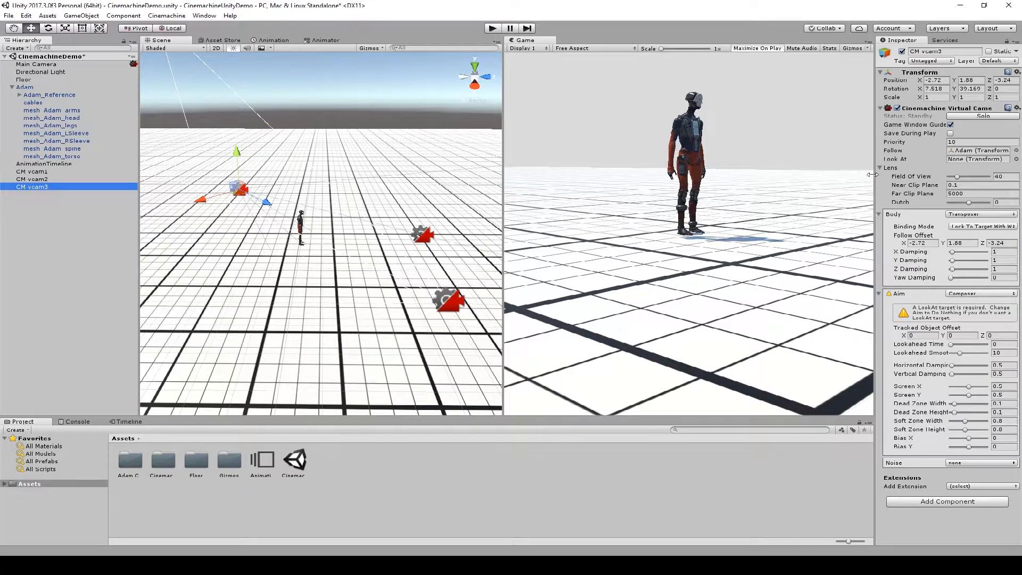
{"action": "left_click_drag", "start_coordinate": [288, 241], "coordinate": [501, 252], "text": "alt"}
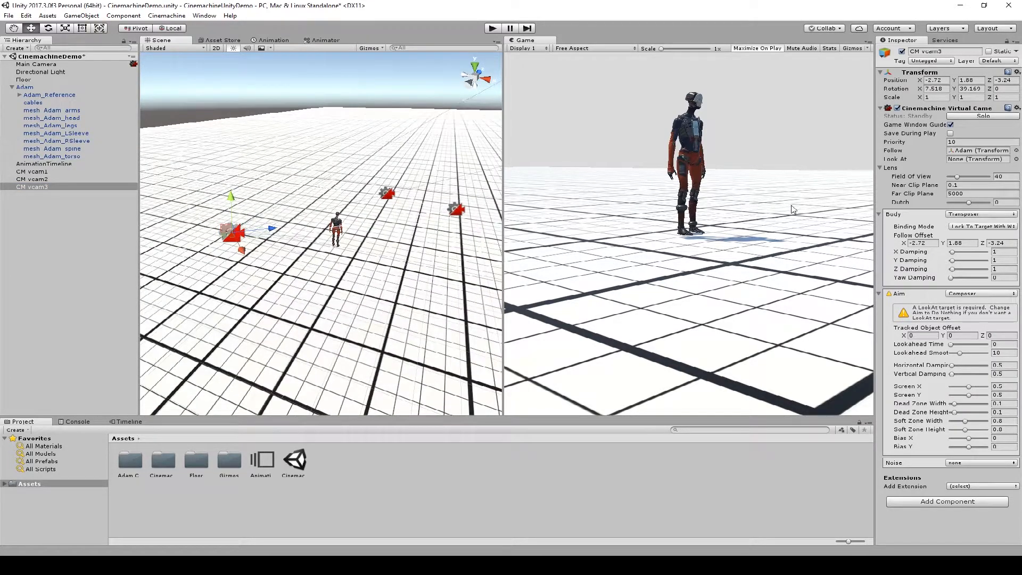
{"action": "left_click", "coordinate": [988, 116]}
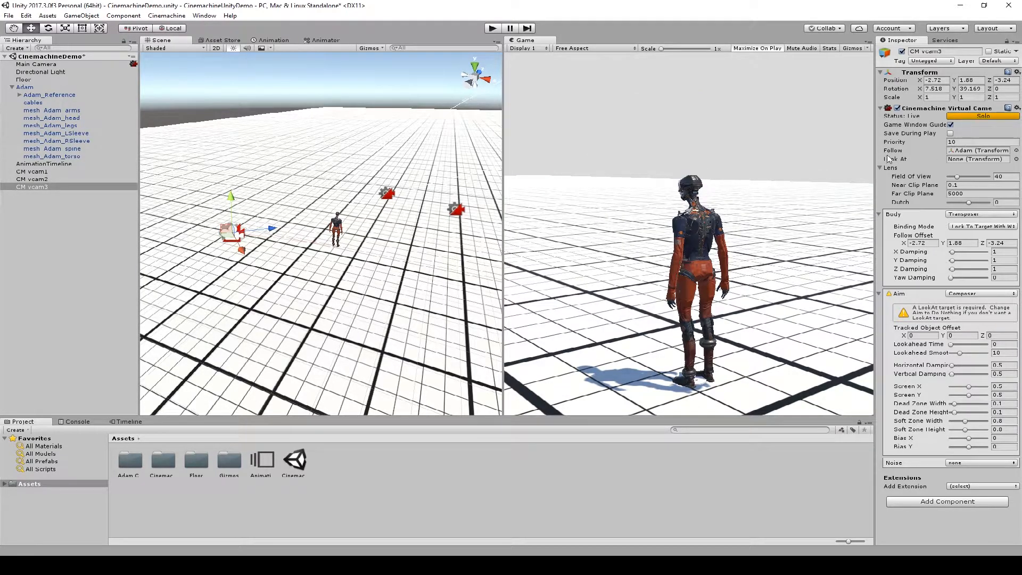
{"action": "left_click", "coordinate": [984, 118]}
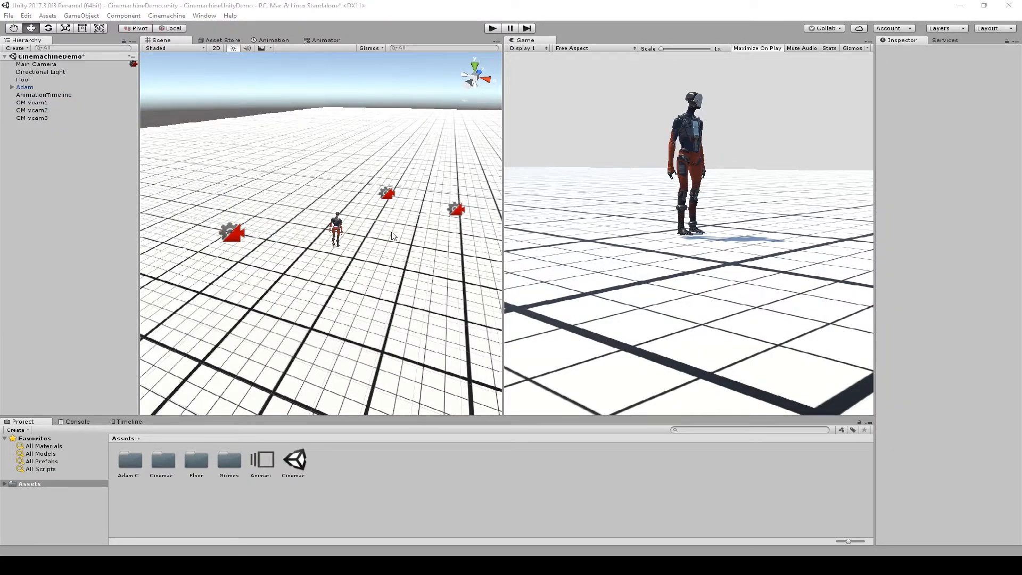
Review the placement of the virtual cameras around Adam, selecting CM vcam2 and CM vcam1 in the scene
{"action": "left_click_drag", "start_coordinate": [380, 244], "coordinate": [267, 272], "text": "alt"}
{"action": "left_click", "coordinate": [482, 246]}
{"action": "left_click", "coordinate": [412, 205]}
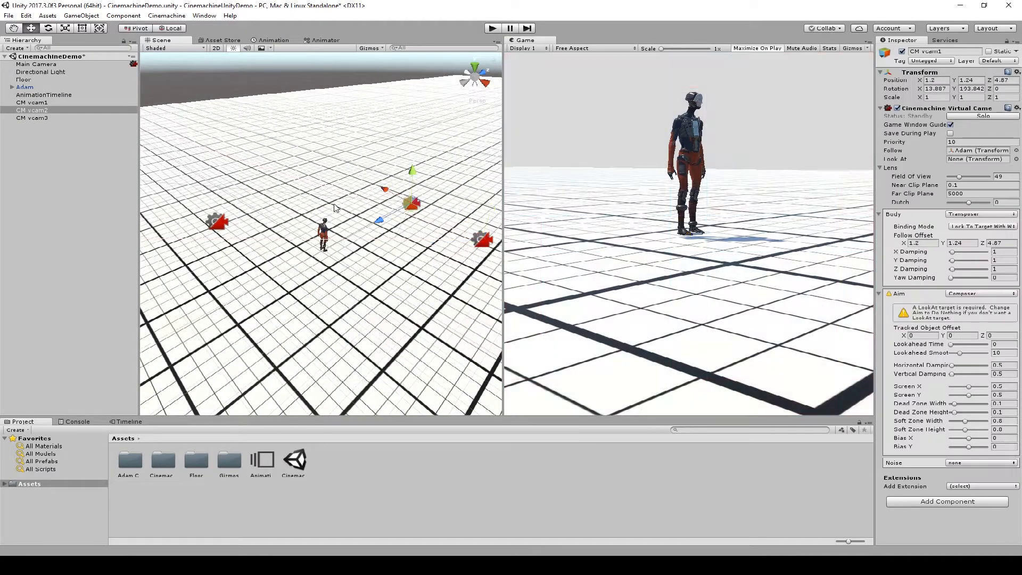
Open AnimationTimeline in the Timeline window and scrub through the start of Adam's walk
{"action": "left_click", "coordinate": [211, 225]}
{"action": "left_click", "coordinate": [311, 338]}
{"action": "left_click", "coordinate": [29, 148]}
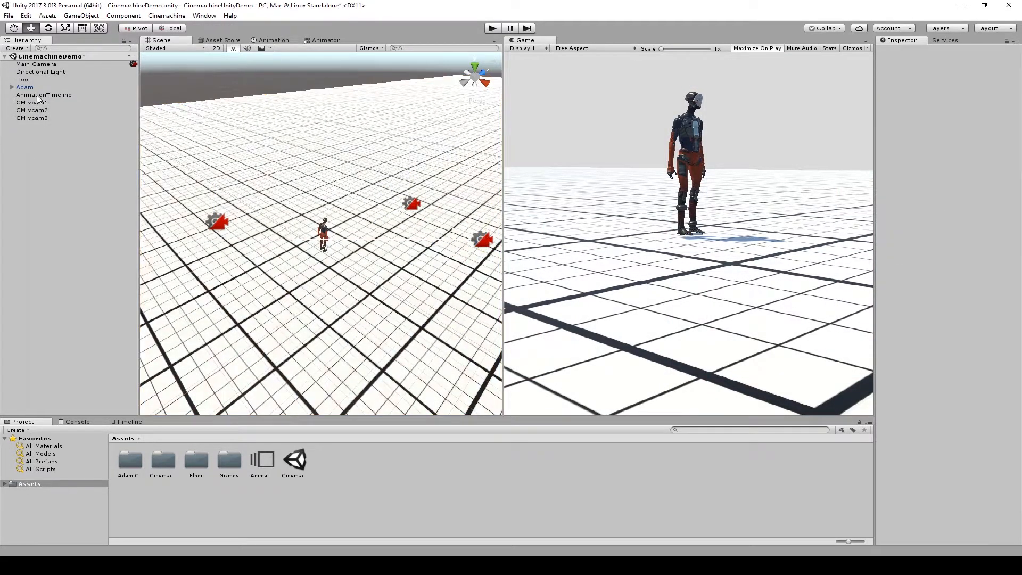
{"action": "left_click", "coordinate": [40, 95]}
{"action": "left_click", "coordinate": [128, 421]}
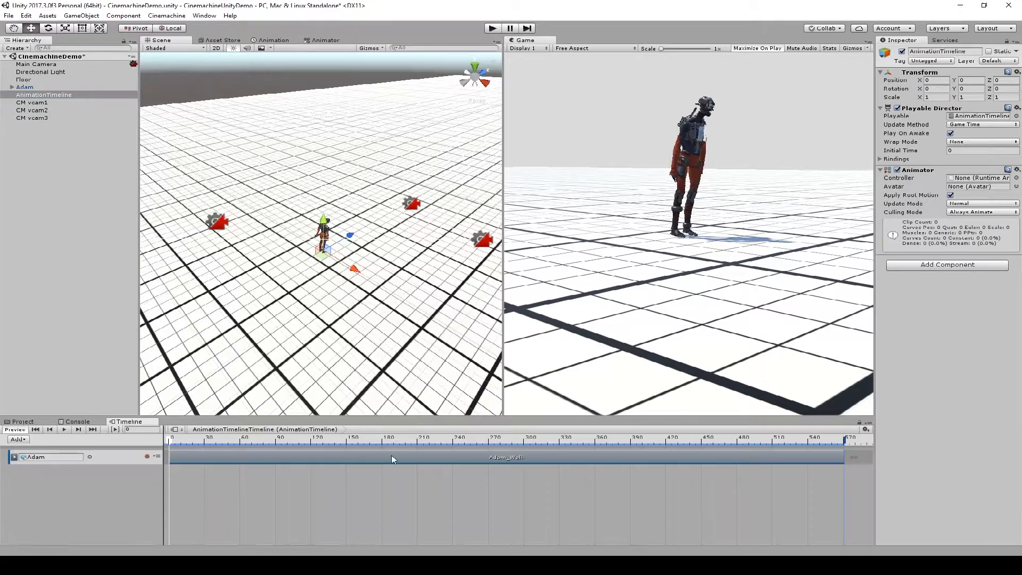
{"action": "left_click_drag", "start_coordinate": [315, 432], "coordinate": [210, 416]}
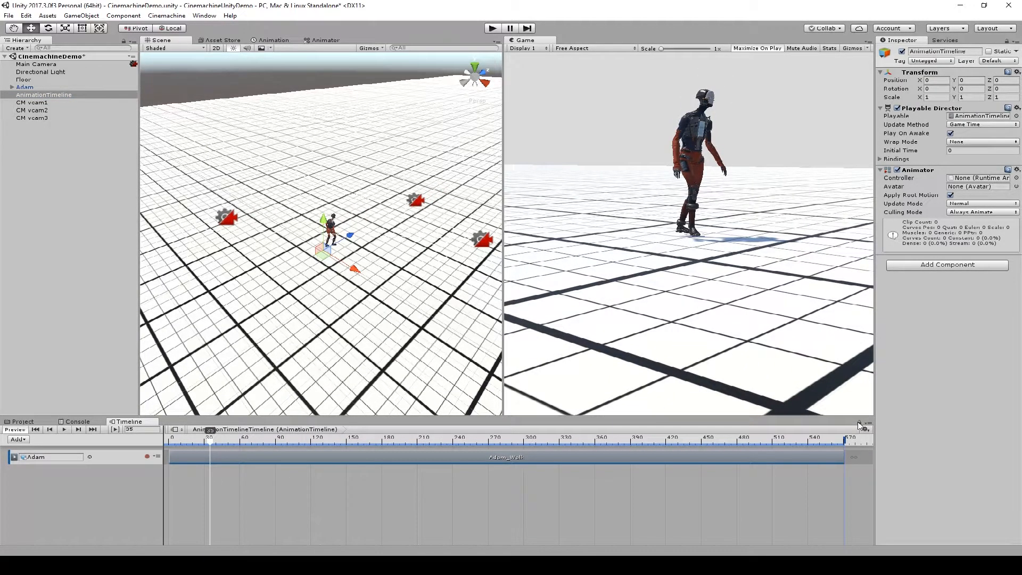
{"action": "left_click", "coordinate": [53, 101]}
{"action": "left_click", "coordinate": [275, 463]}
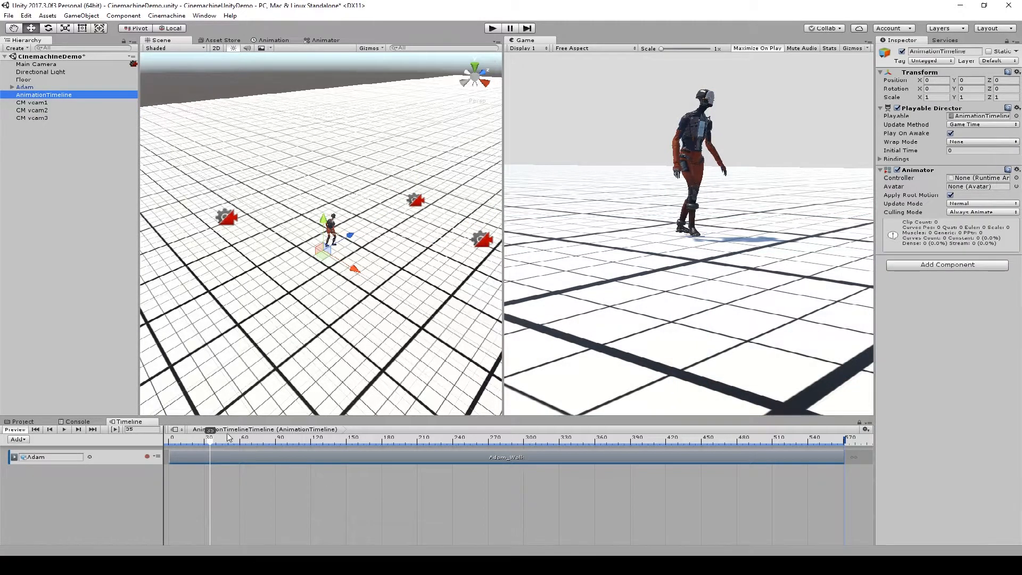
Return the playhead to frame 0 and add a Cinemachine Track bound to Main Camera
{"action": "left_click_drag", "start_coordinate": [228, 438], "coordinate": [168, 441]}
{"action": "left_click_drag", "start_coordinate": [40, 64], "coordinate": [139, 455]}
{"action": "left_click_drag", "start_coordinate": [74, 508], "coordinate": [74, 507]}
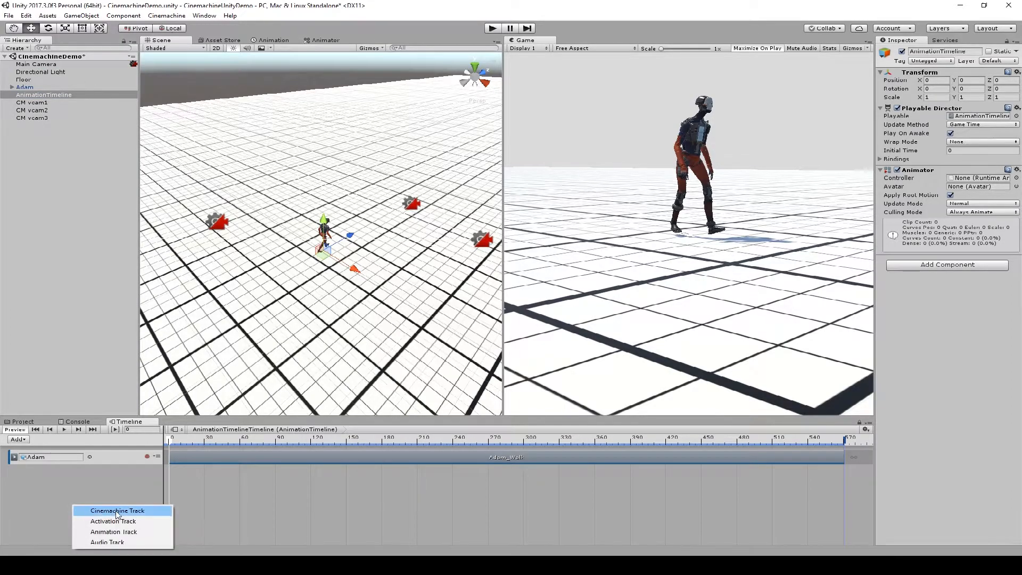
{"action": "left_click", "coordinate": [124, 512]}
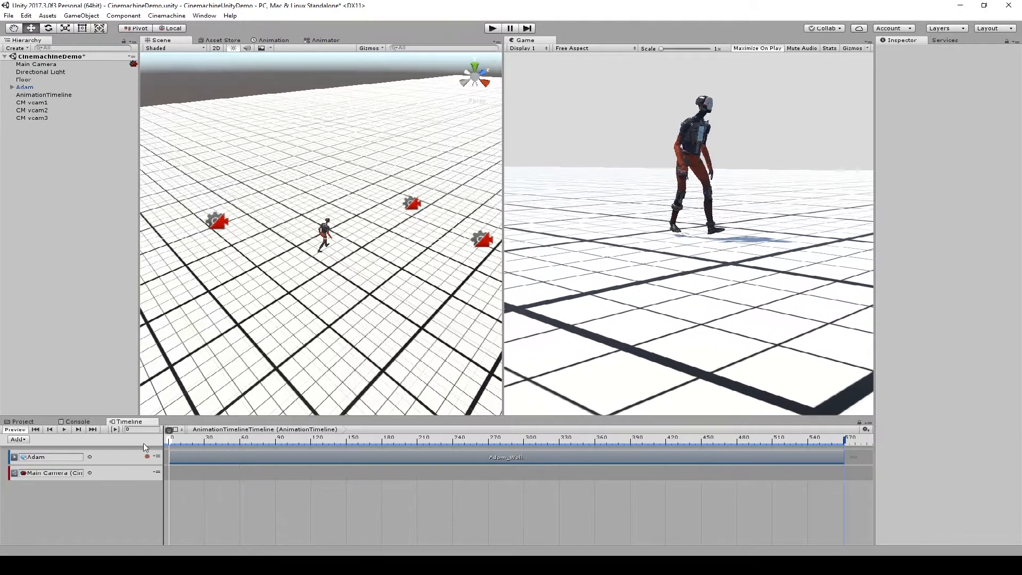
Add a Cinemachine Shot clip at the start of the Main Camera track and end it at frame 132
{"action": "left_click", "coordinate": [192, 473]}
{"action": "right_click", "coordinate": [193, 474]}
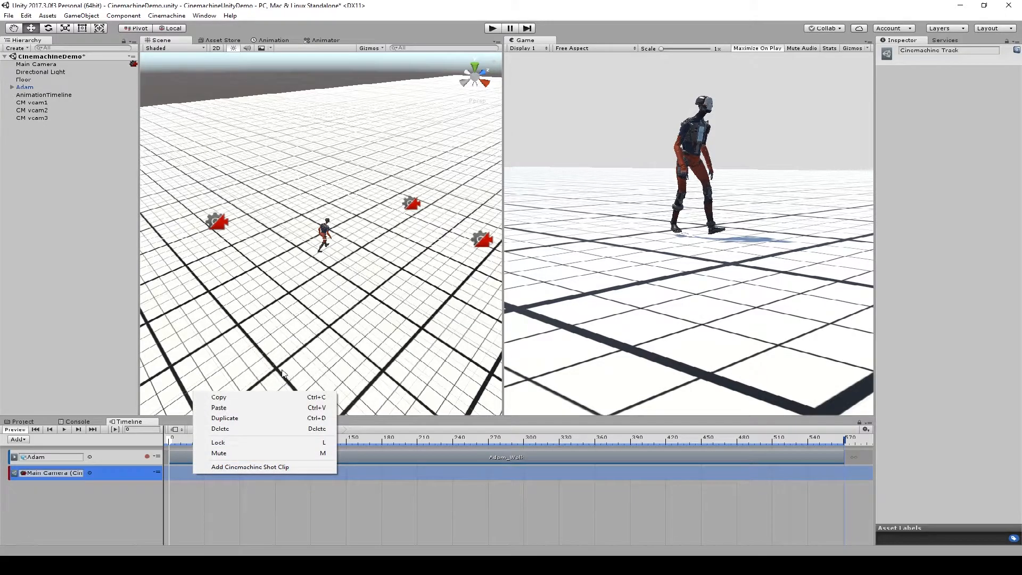
{"action": "left_click", "coordinate": [274, 468]}
{"action": "left_click_drag", "start_coordinate": [527, 476], "coordinate": [329, 471]}
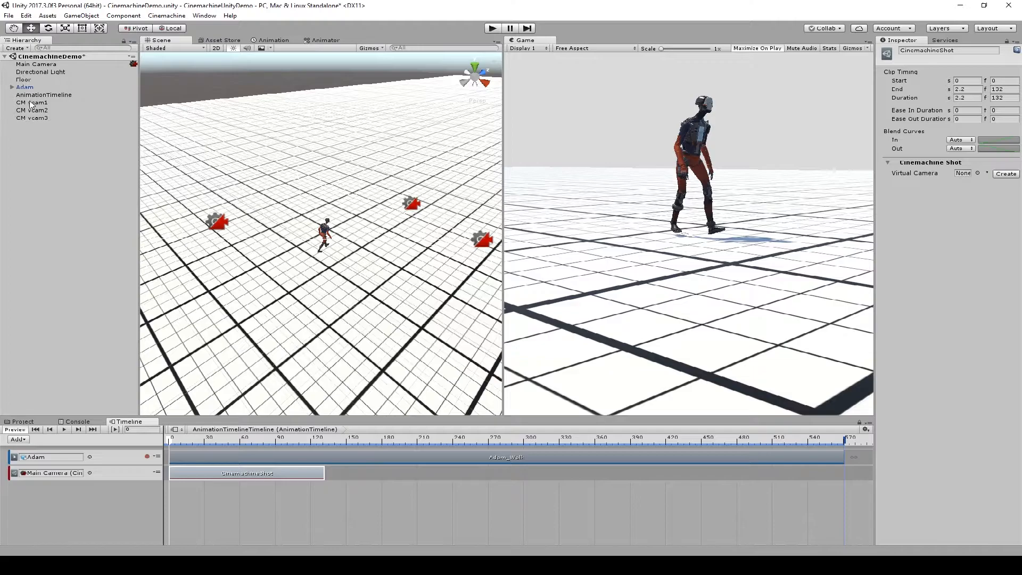
Assign CM vcam1 as the shot's Virtual Camera and scrub the timeline to preview it
{"action": "left_click_drag", "start_coordinate": [875, 175], "coordinate": [797, 176]}
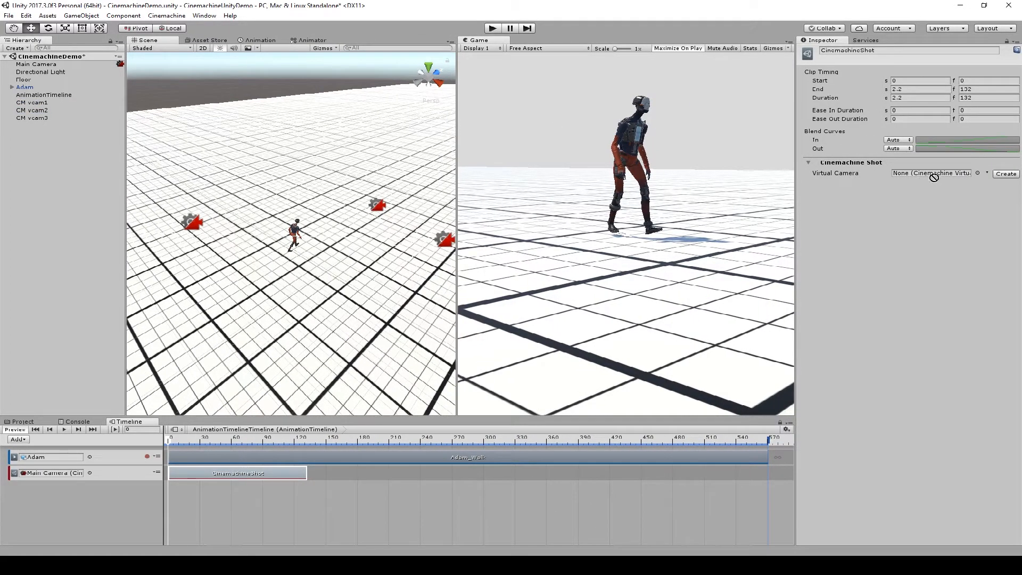
{"action": "left_click_drag", "start_coordinate": [934, 177], "coordinate": [930, 177]}
{"action": "left_click_drag", "start_coordinate": [168, 443], "coordinate": [271, 442]}
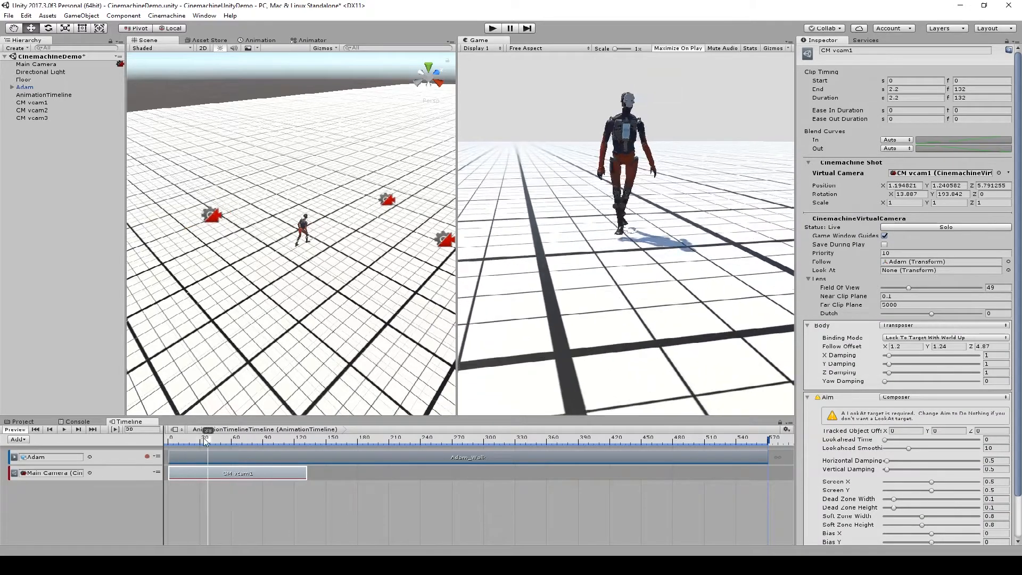
Extend the CM vcam1 shot to frame 163 and add two adjoining shots up to the walk's end, with CM vcam2 running to frame 386
{"action": "left_click_drag", "start_coordinate": [305, 472], "coordinate": [340, 472]}
{"action": "right_click", "coordinate": [394, 469]}
{"action": "left_click", "coordinate": [444, 542]}
{"action": "left_click_drag", "start_coordinate": [654, 473], "coordinate": [573, 472]}
{"action": "right_click", "coordinate": [650, 471]}
{"action": "left_click", "coordinate": [698, 547]}
{"action": "left_click_drag", "start_coordinate": [696, 473], "coordinate": [608, 472]}
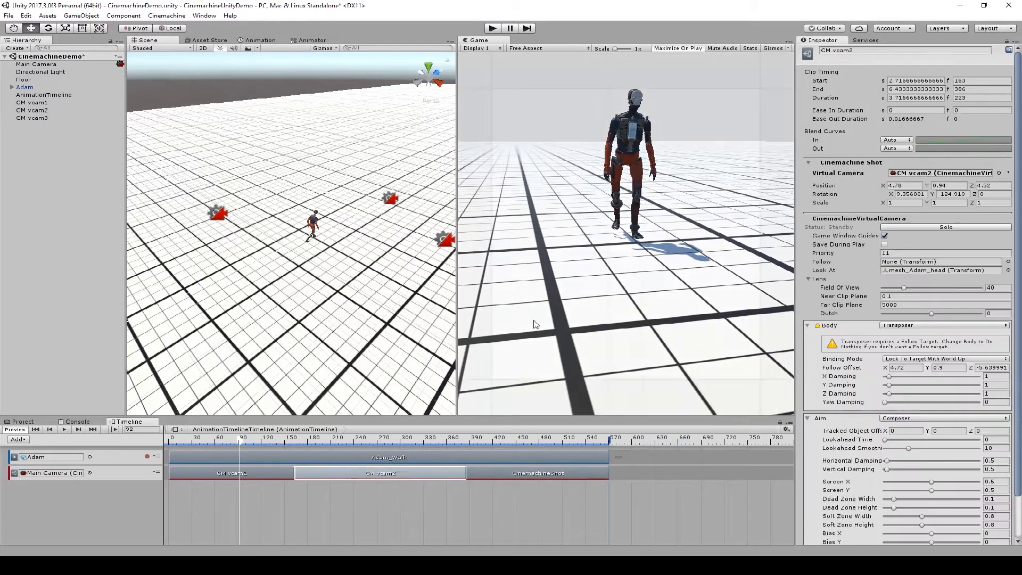
Scrub through the shots and run the scene in Play mode to check the camera cuts
{"action": "left_click_drag", "start_coordinate": [522, 442], "coordinate": [335, 447]}
{"action": "key", "text": "ctrl+p"}
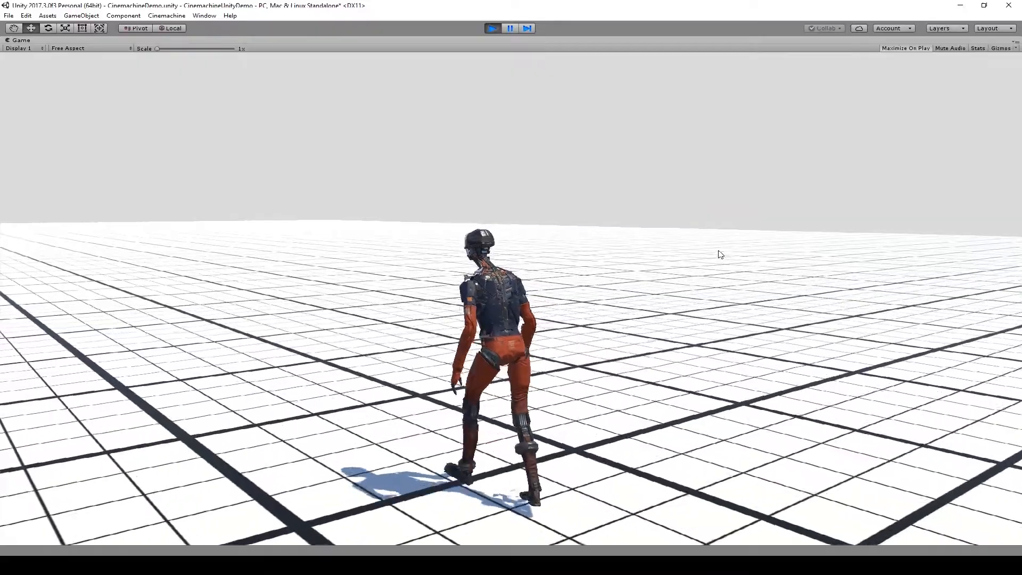
{"action": "left_click", "coordinate": [492, 28]}
Overlap the CM vcam2 and CM vcam3 shots from about frame 349 to 466 for a blend, and preview the timeline from the start
{"action": "left_click_drag", "start_coordinate": [378, 445], "coordinate": [445, 476]}
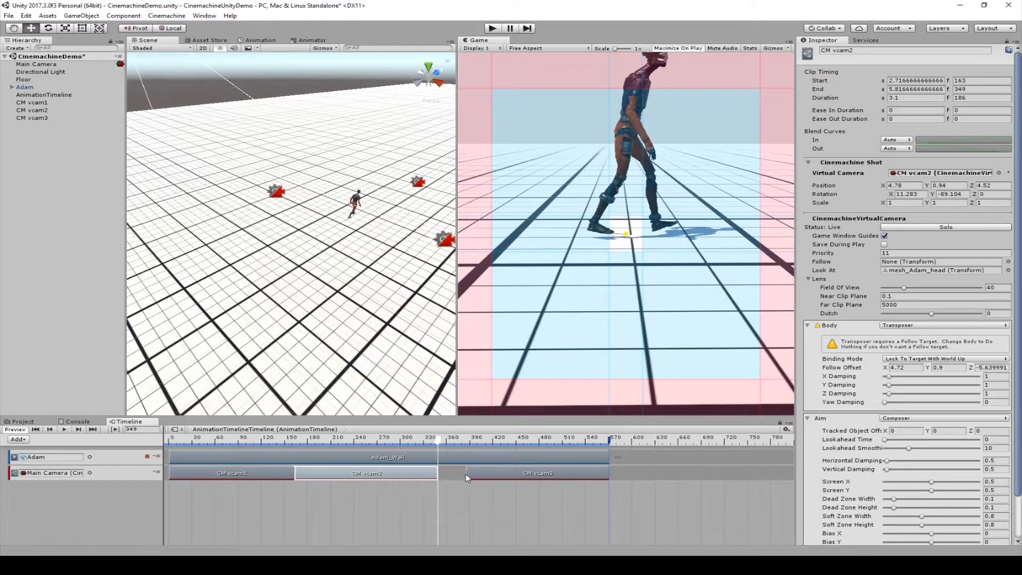
{"action": "left_click_drag", "start_coordinate": [412, 478], "coordinate": [452, 479]}
{"action": "left_click_drag", "start_coordinate": [337, 472], "coordinate": [297, 474]}
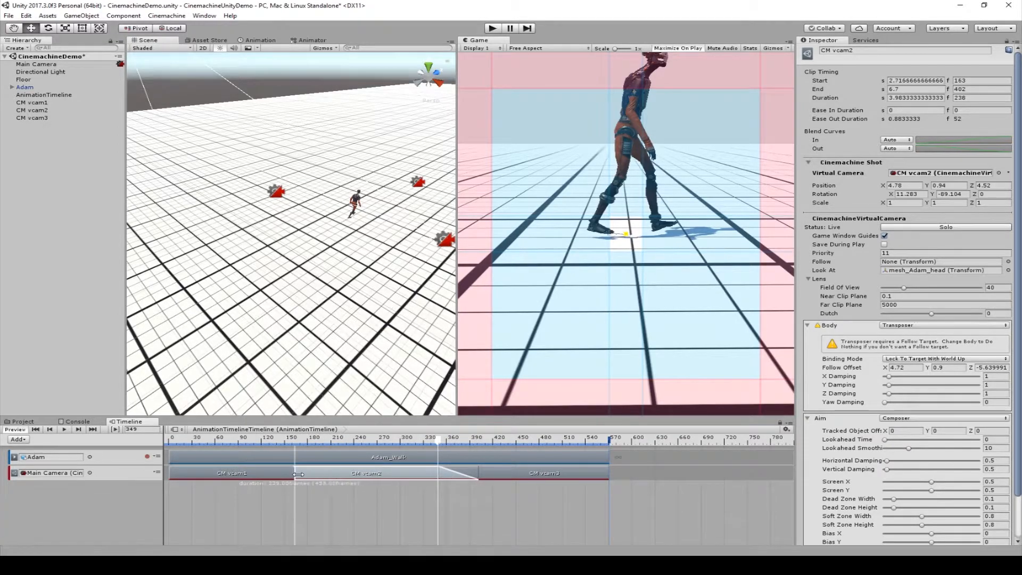
{"action": "left_click_drag", "start_coordinate": [485, 473], "coordinate": [523, 471]}
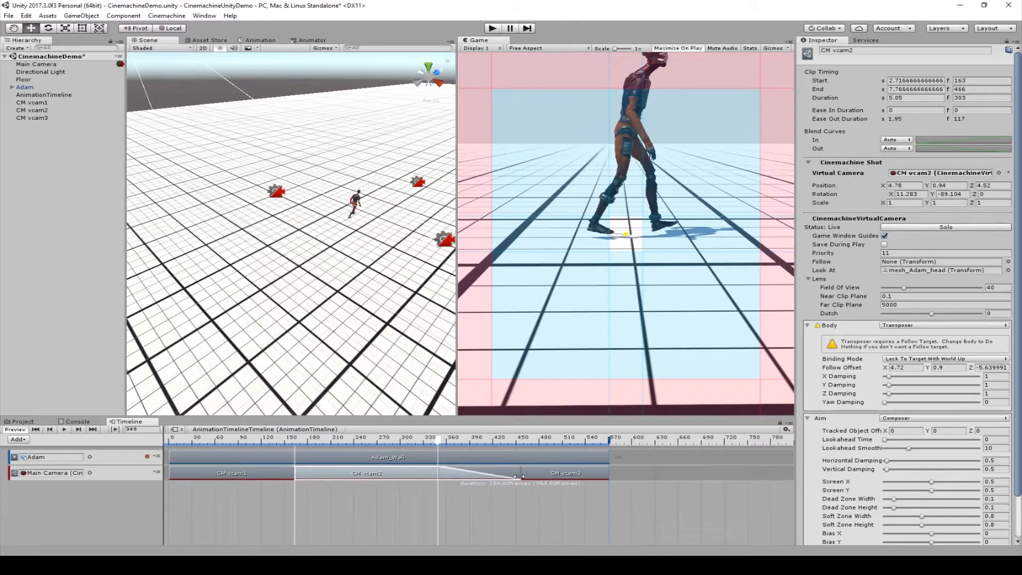
{"action": "mouse_move", "coordinate": [441, 479]}
{"action": "left_mouse_down"}
{"action": "mouse_move", "coordinate": [413, 478]}
{"action": "mouse_move", "coordinate": [438, 479]}
{"action": "left_mouse_up"}
{"action": "left_click_drag", "start_coordinate": [437, 441], "coordinate": [159, 439]}
{"action": "left_click", "coordinate": [63, 431]}
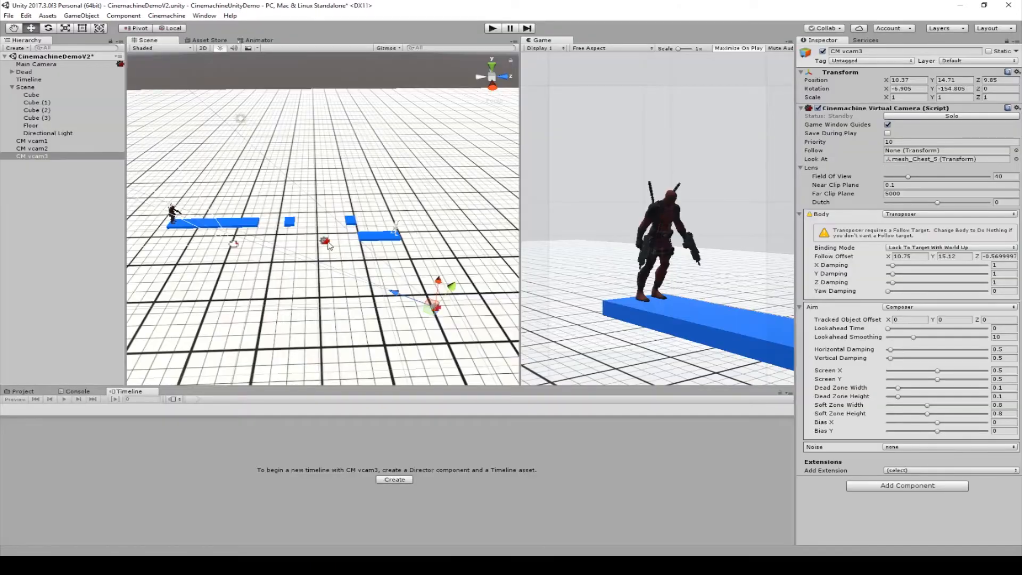
Review the virtual cameras around the blue platforms in the CinemachineDemoV2 scene and run it in Play mode
{"action": "left_click", "coordinate": [237, 244]}
{"action": "left_click", "coordinate": [322, 241]}
{"action": "left_click_drag", "start_coordinate": [270, 183], "coordinate": [292, 160], "text": "alt"}
{"action": "left_click", "coordinate": [317, 123]}
{"action": "left_click_drag", "start_coordinate": [317, 123], "coordinate": [229, 142], "text": "alt"}
{"action": "left_click", "coordinate": [492, 29]}
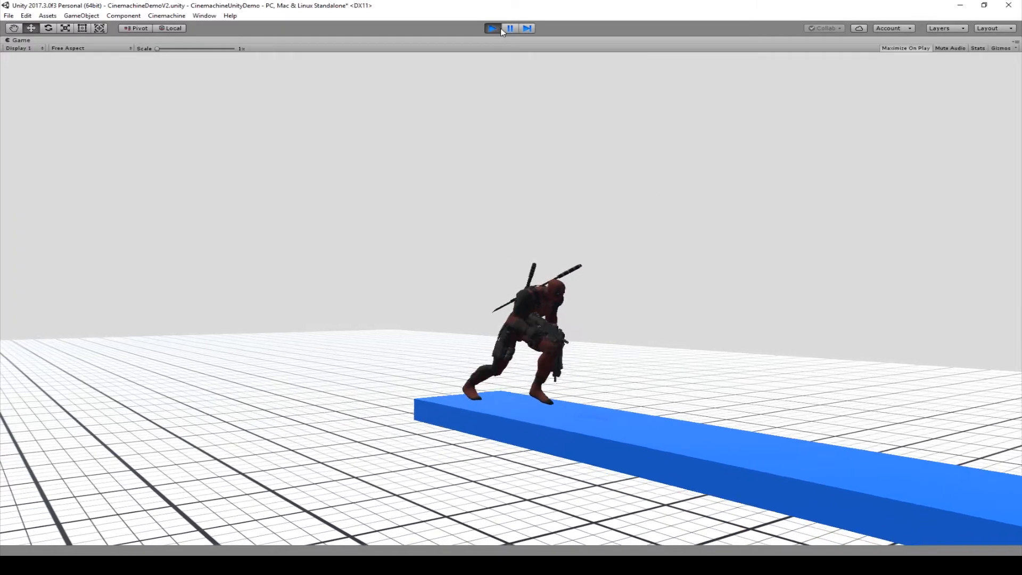